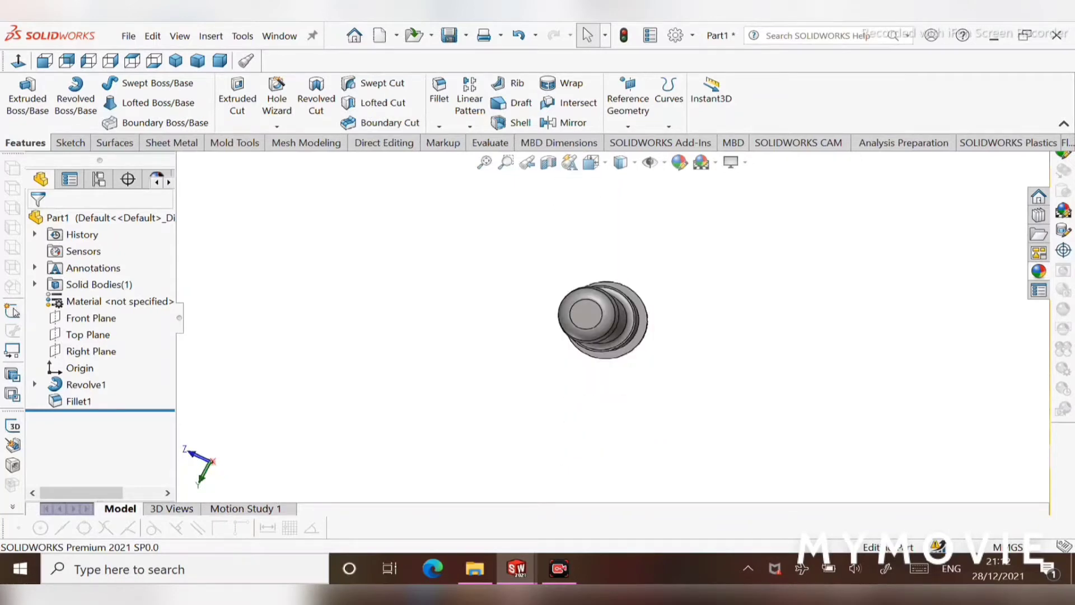
Step: Examine the finished stepped guide pin from both ends and around its full circumference
key("z")
key("Left")
key("Left")
key("Left")
key("Left")
key("Left")
key("Left")
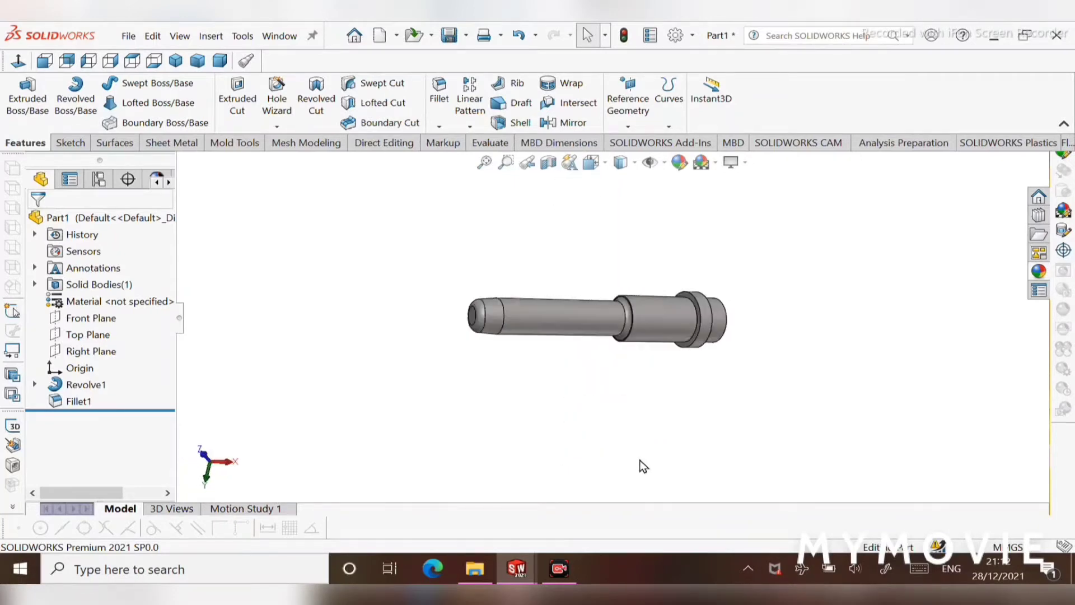
key("Left")
key("Down")
key("Down")
key("Down")
key("Down")
key("Down")
key("Down")
key("Down")
key("Down")
key("Down")
key("Down")
key("Down")
key("Down")
key("Down")
key("Down")
key("Down")
key("Down")
key("Down")
key("Down")
key("Down")
key("Down")
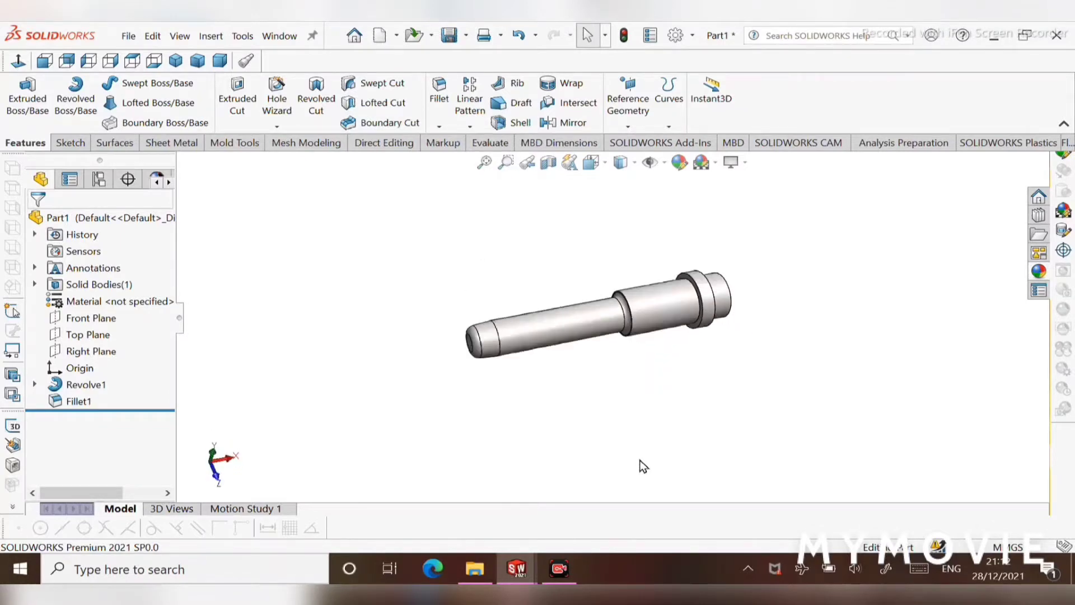
key("Down")
key("Down")
key("Down")
key("Down")
key("Down")
key("Down")
key("Down")
key("Down")
key("Down")
key("Down")
key("Down")
key("Down")
key("Down")
key("Down")
key("Down")
key("Down")
key("Down")
key("Down")
key("Down")
key("Down")
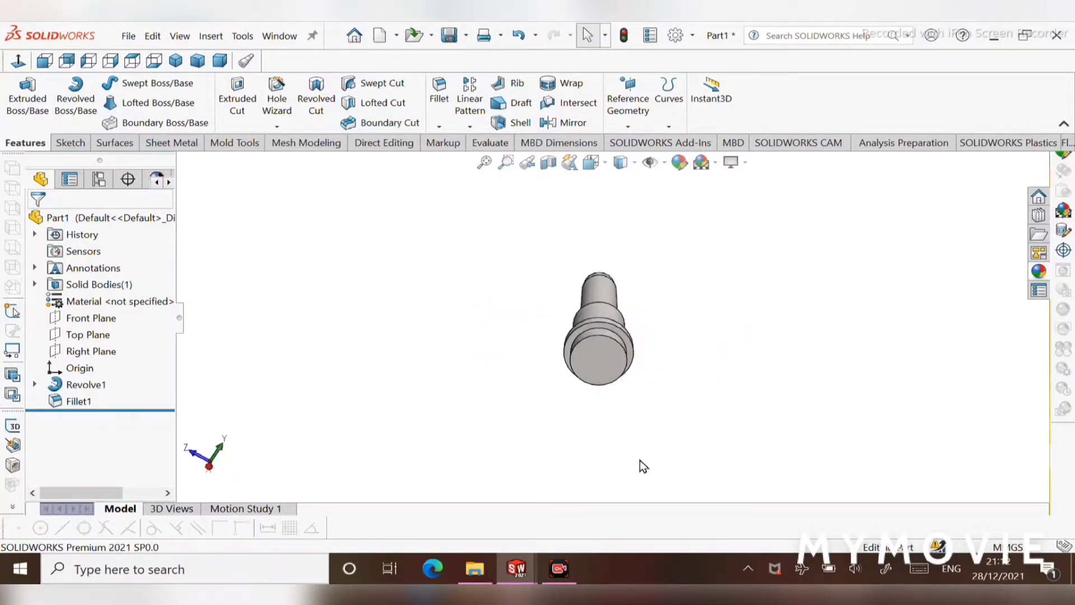
key("Left")
key("Right")
key("Right")
key("Right")
key("Right")
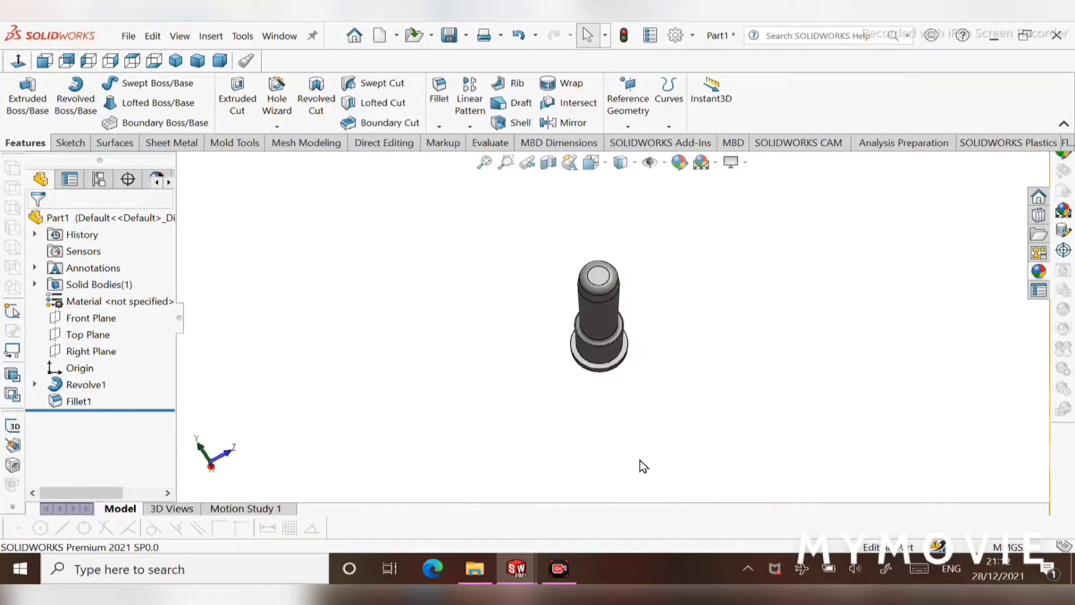
key("Down")
key("Down")
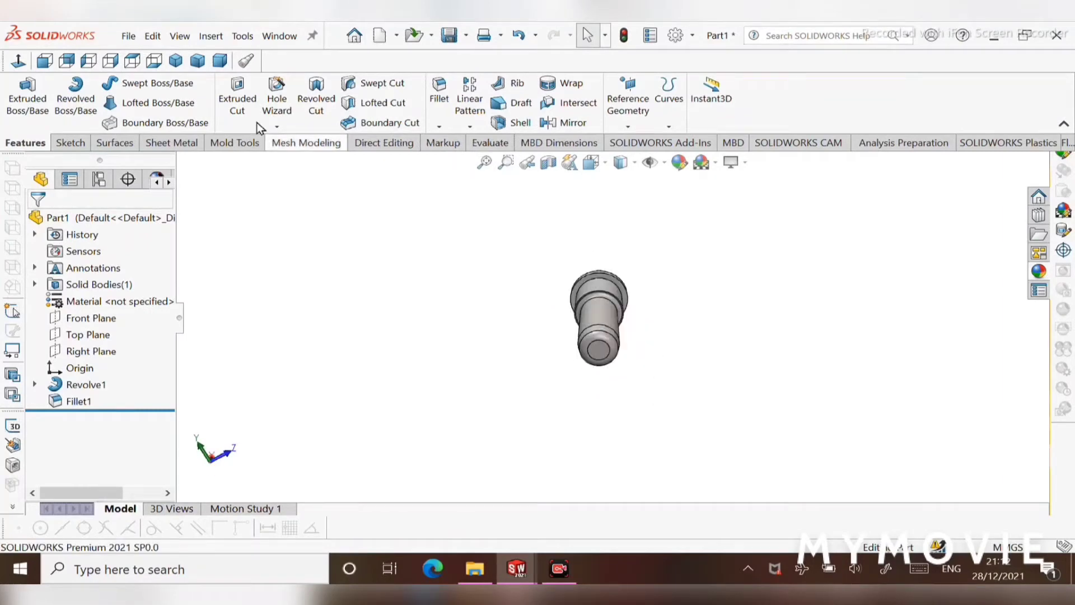
Step: Inspect the finished pin in the isometric, trimetric, dimetric, front, back, left, right, top and bottom standard views
left_click(175, 60)
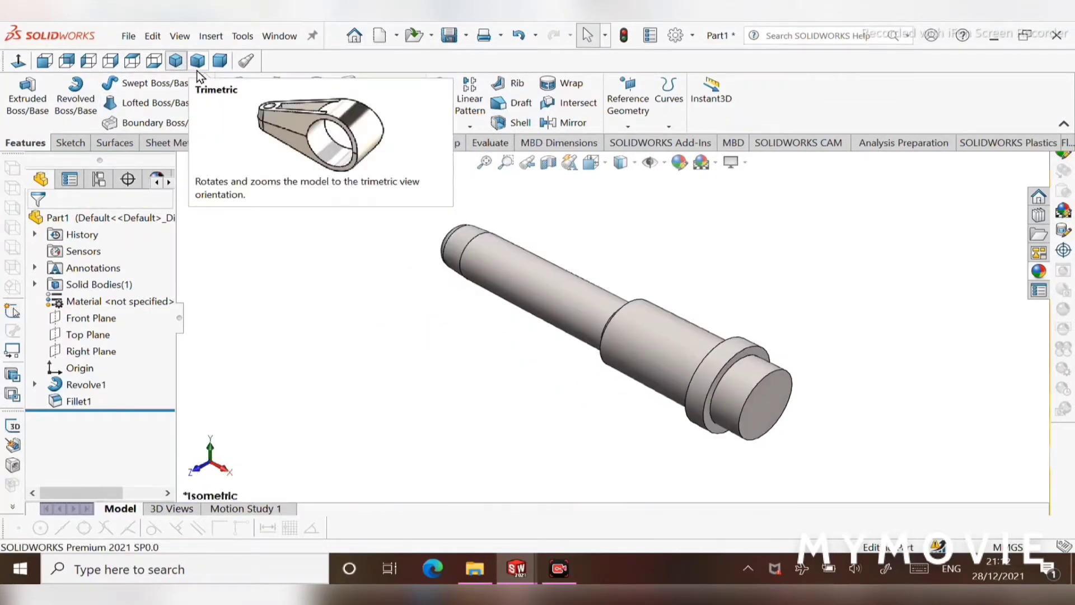
left_click(197, 62)
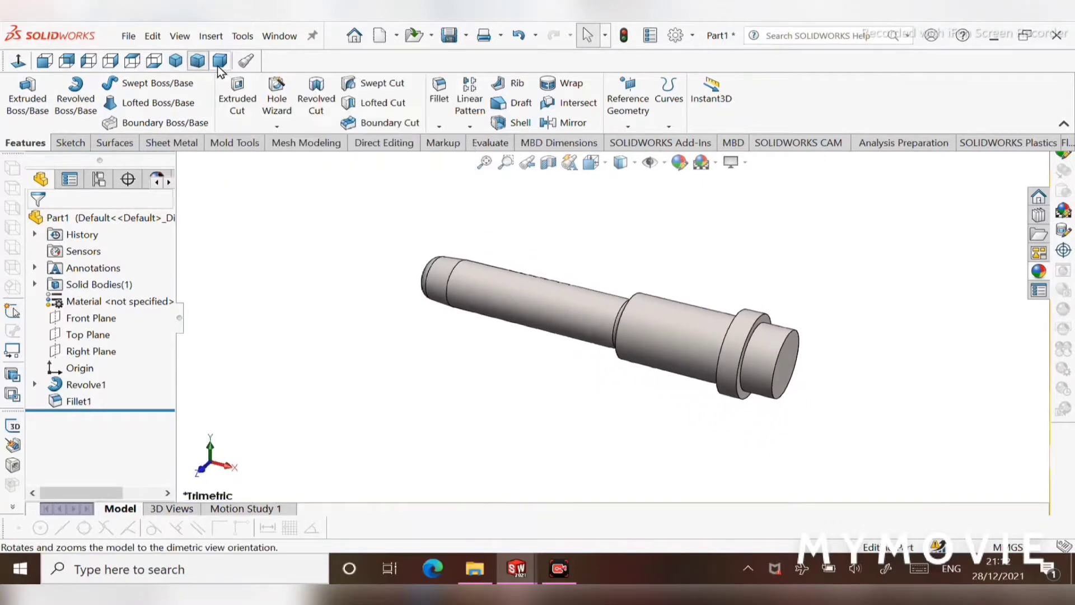
left_click(219, 61)
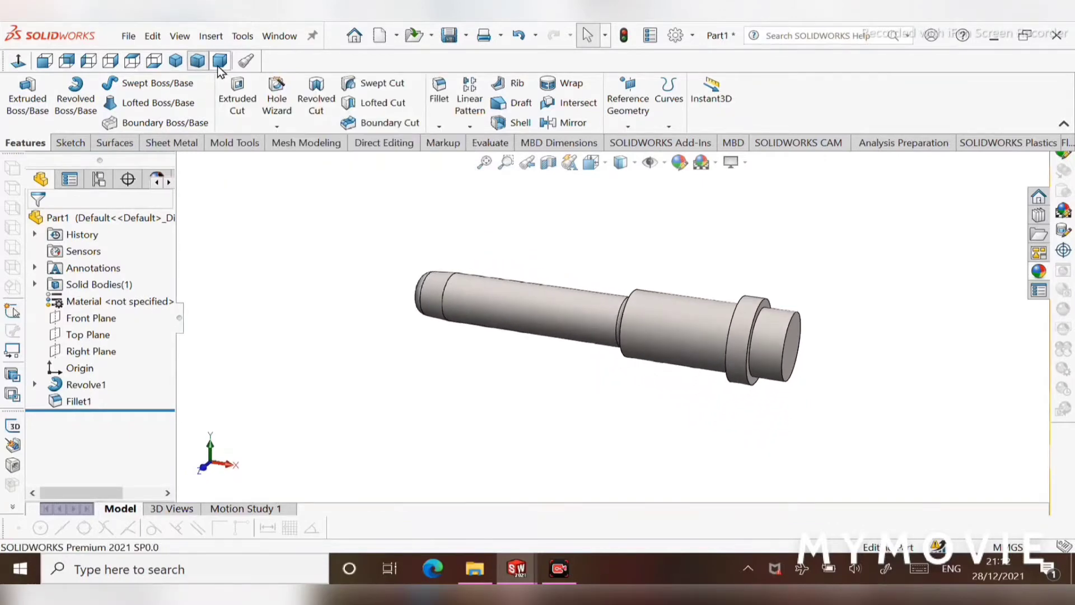
left_click(46, 66)
left_click(65, 64)
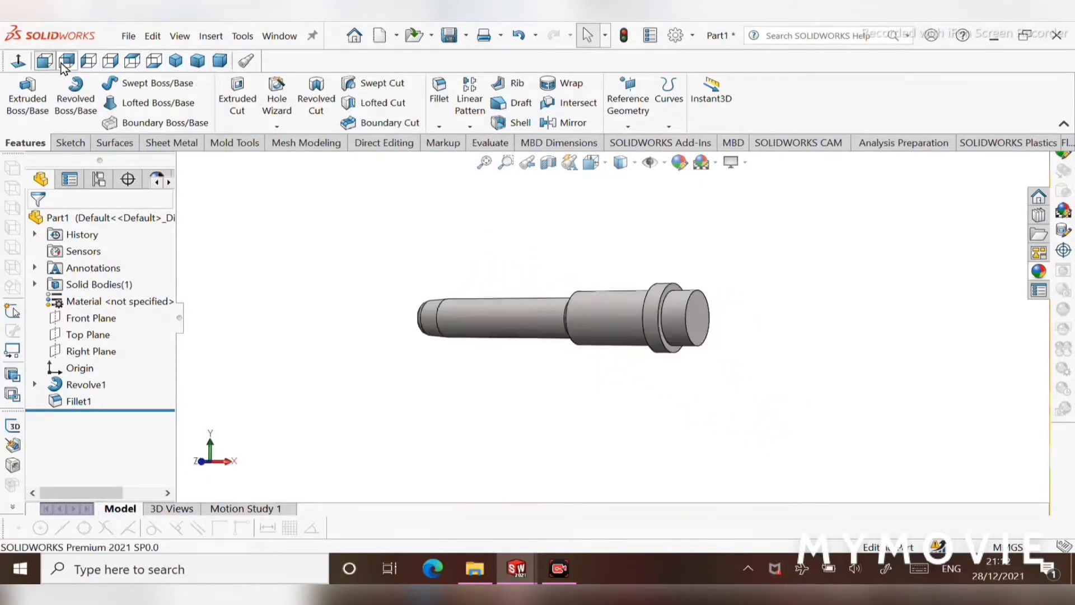
left_click(87, 61)
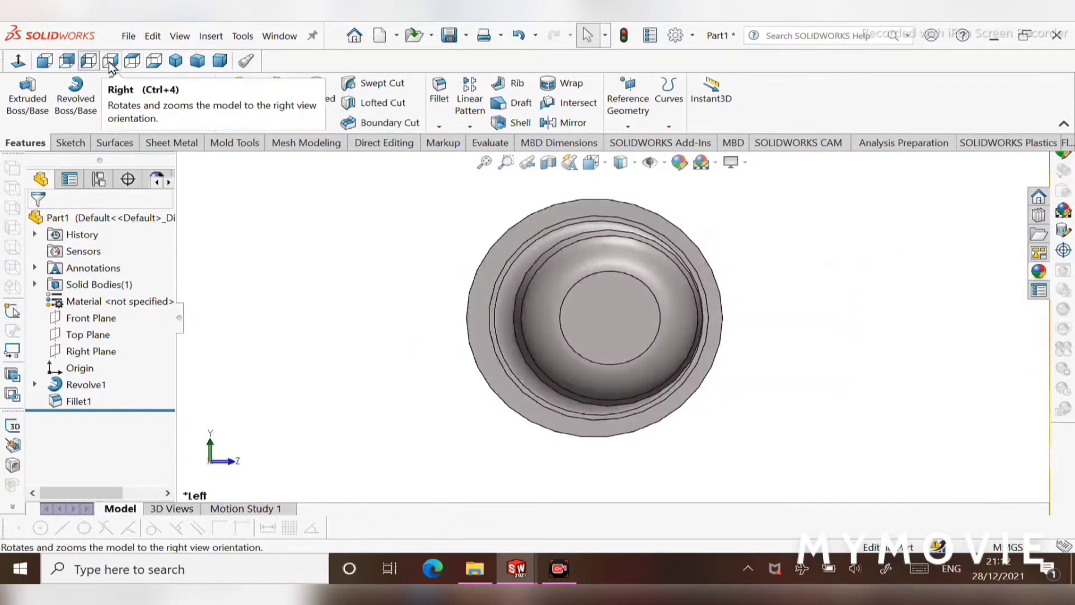
left_click(111, 63)
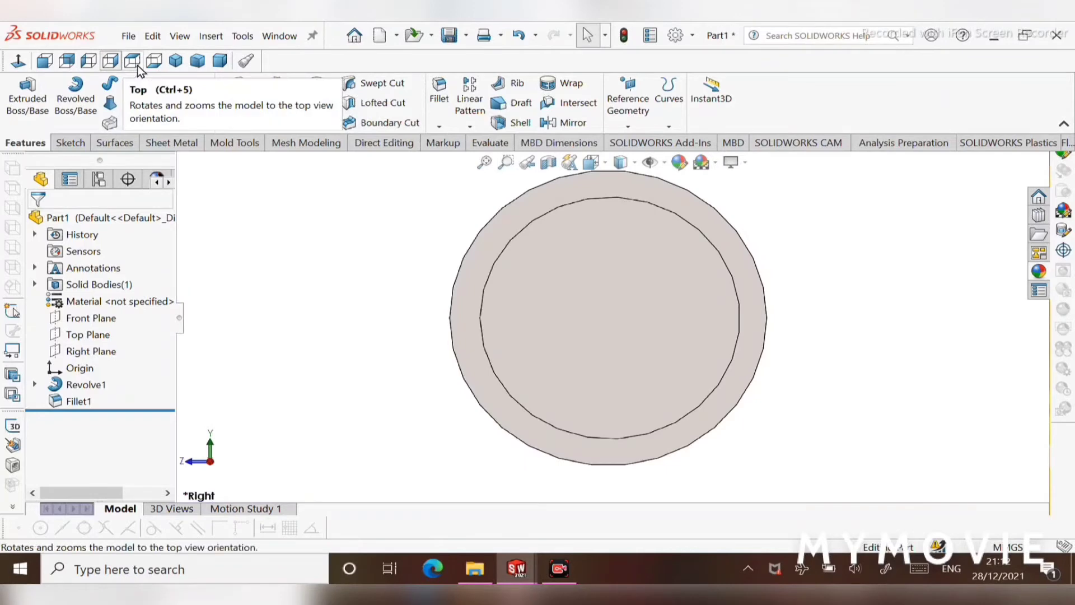
left_click(133, 61)
left_click(155, 62)
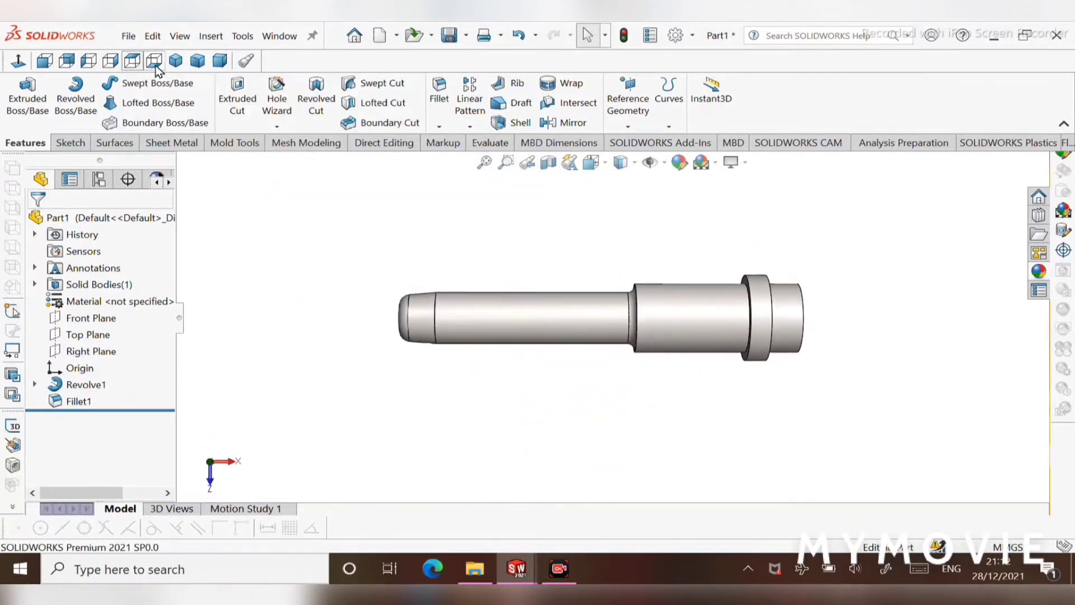
left_click(176, 62)
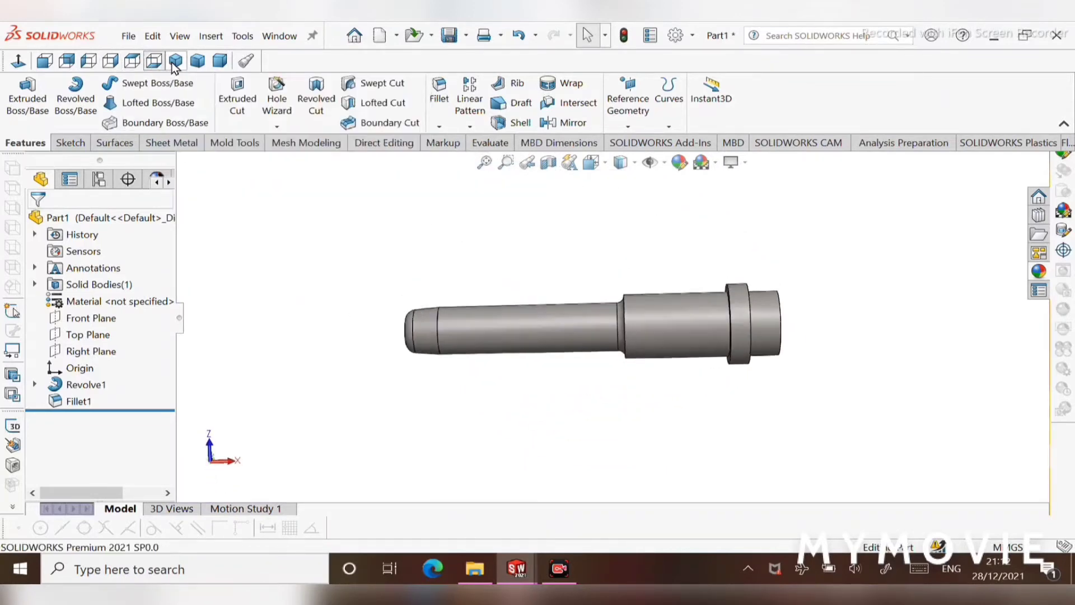
left_click(197, 61)
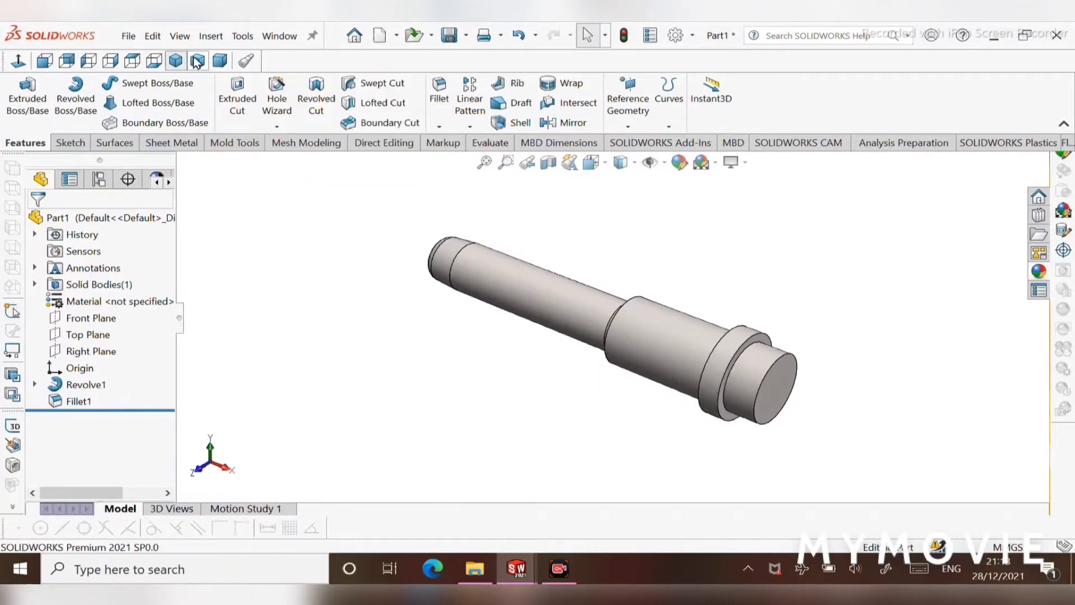
left_click(220, 61)
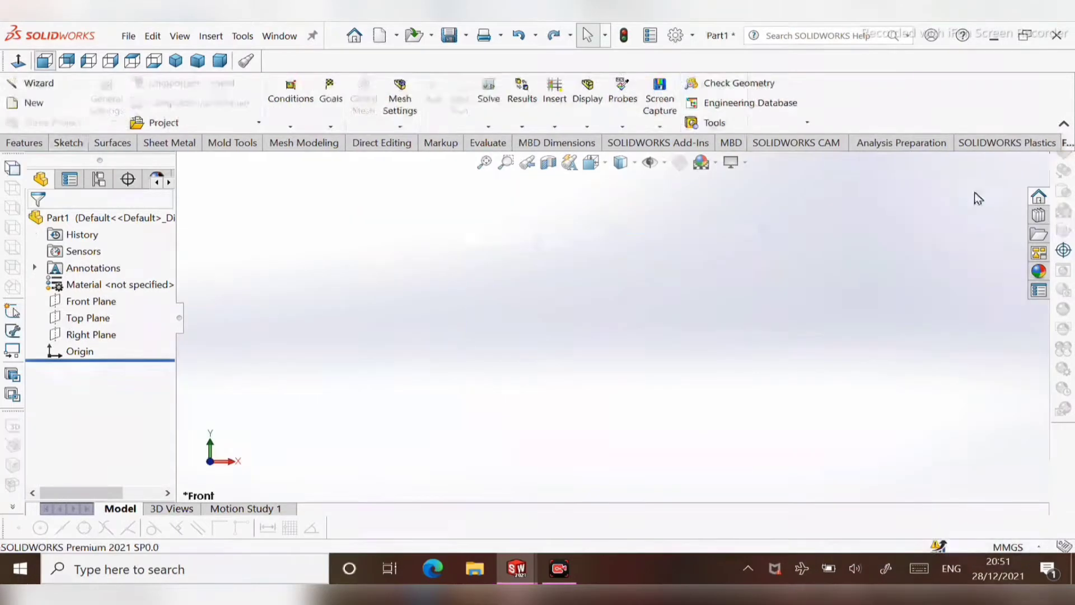
Step: On the Front Plane, sketch a closed stepped half-profile with a raised collar, starting at the origin, about 217 mm long and 30 mm high at the origin end
left_click(89, 301)
left_click(89, 285)
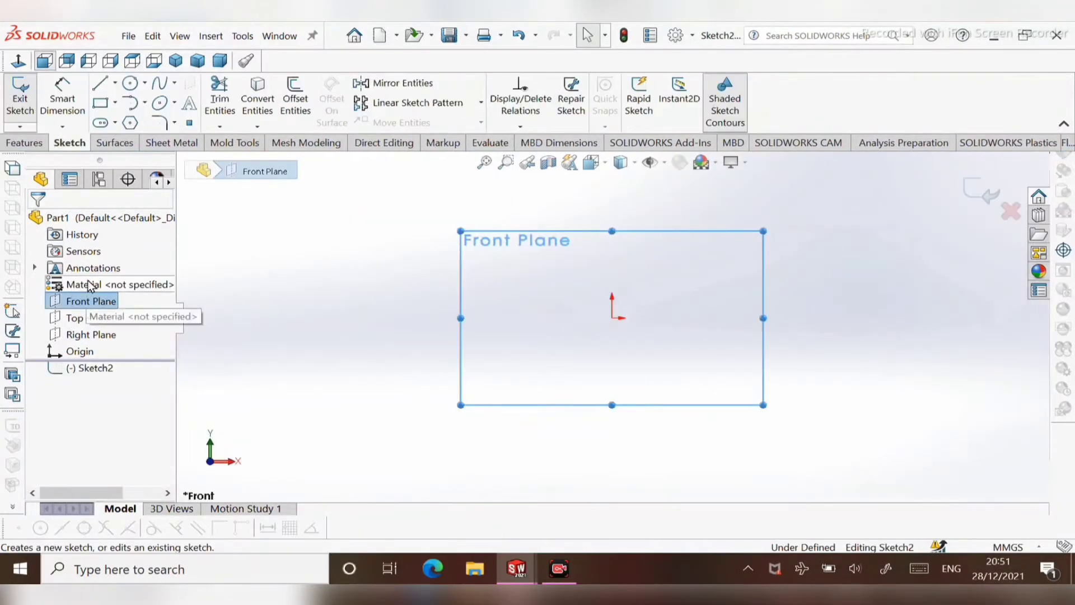
left_click(98, 85)
left_click(613, 317)
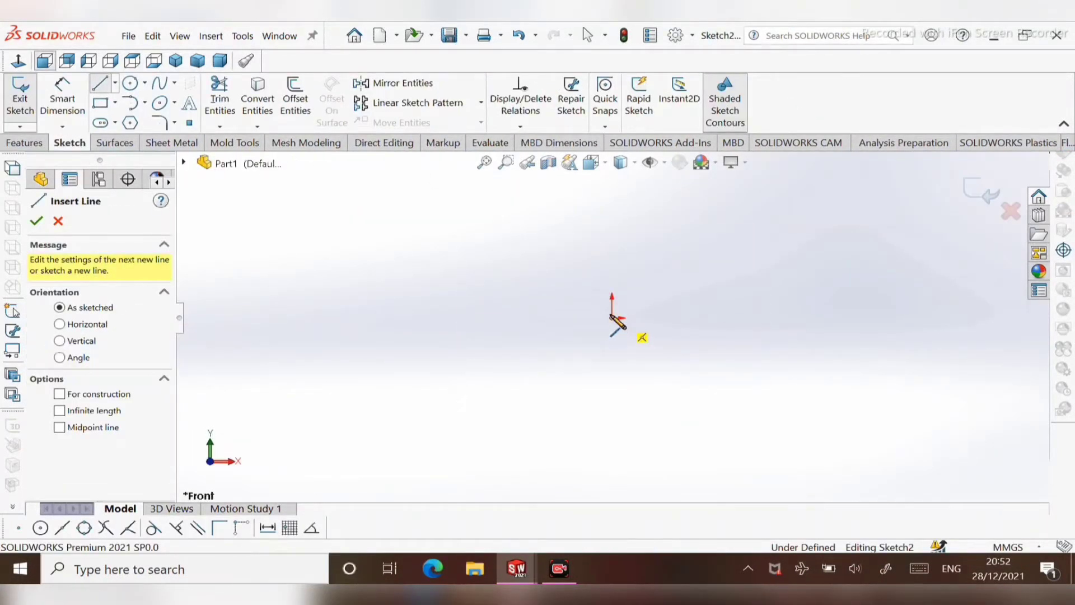
left_click(612, 270)
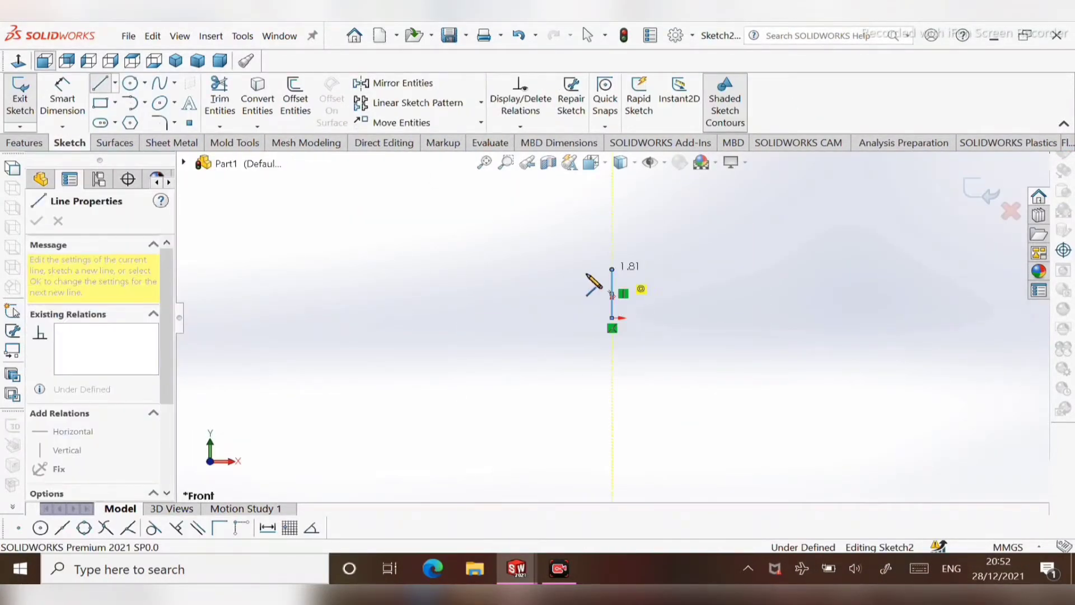
left_click(585, 244)
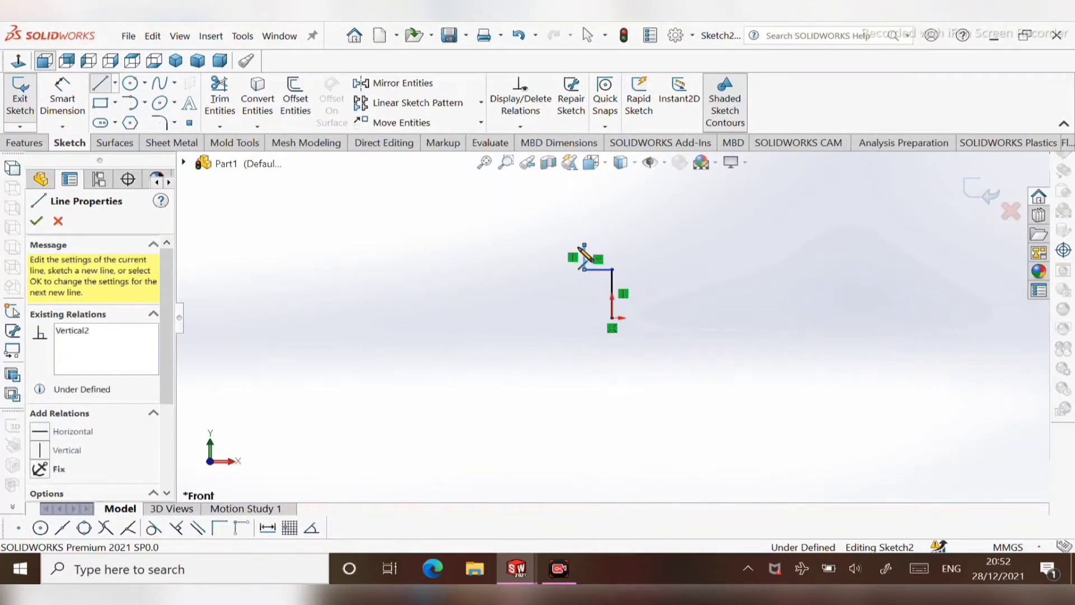
left_click(543, 269)
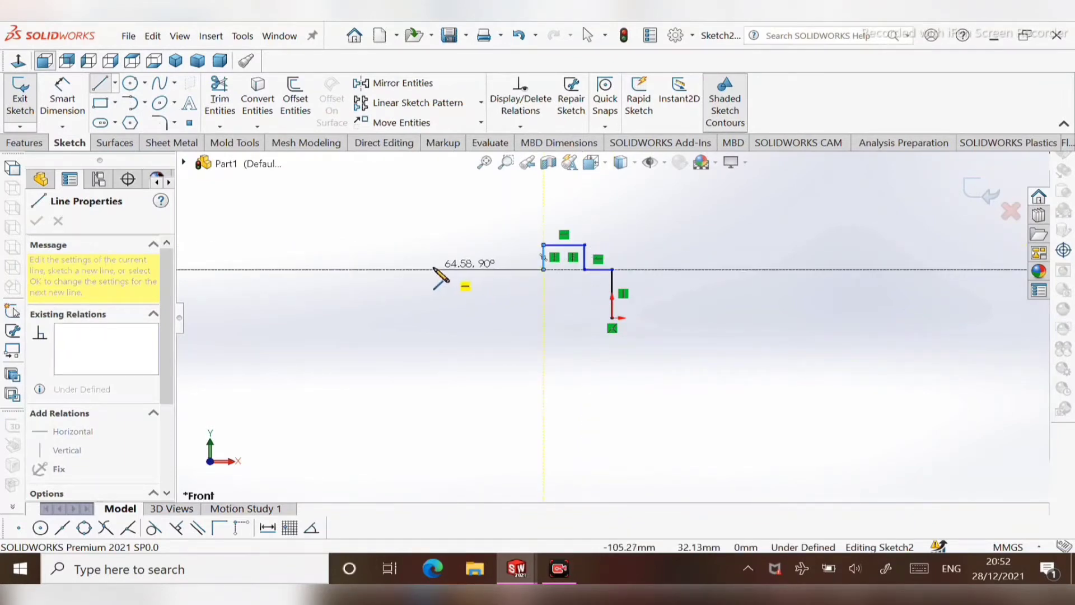
left_click(433, 270)
left_click(433, 284)
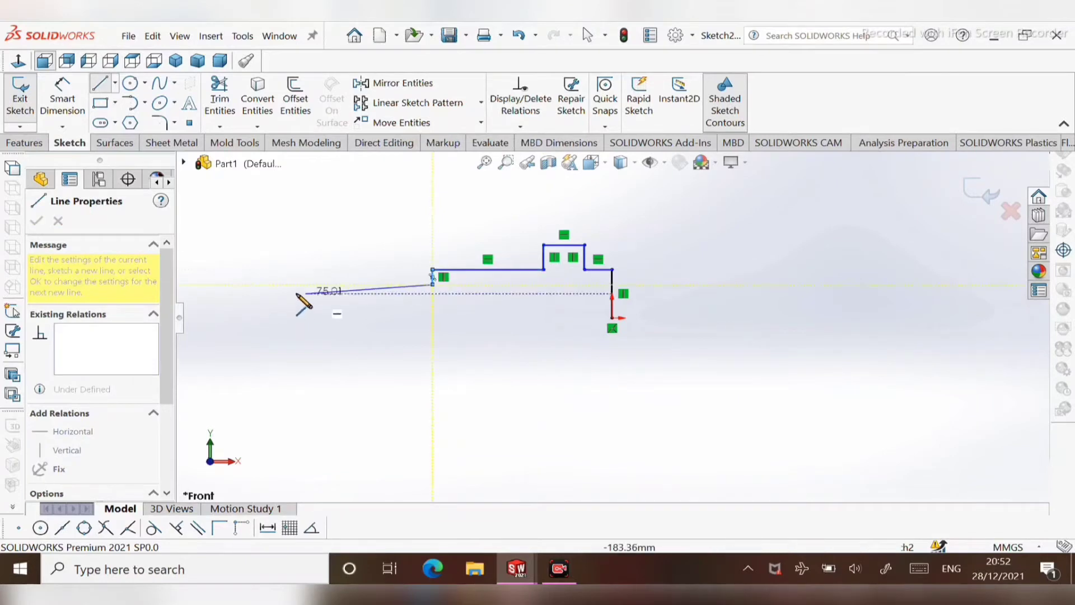
left_click(244, 285)
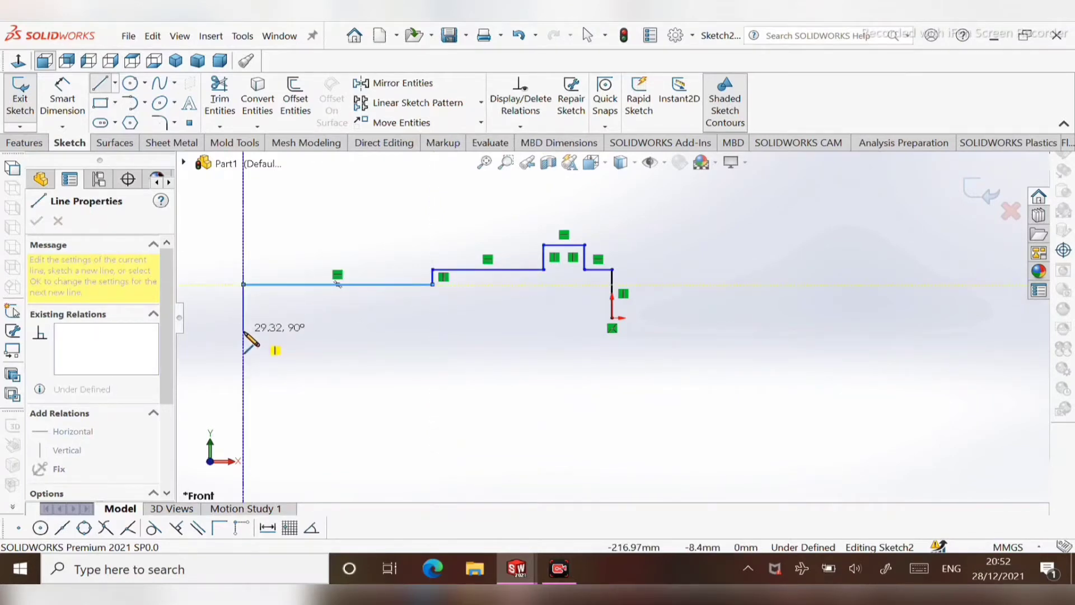
left_click(244, 318)
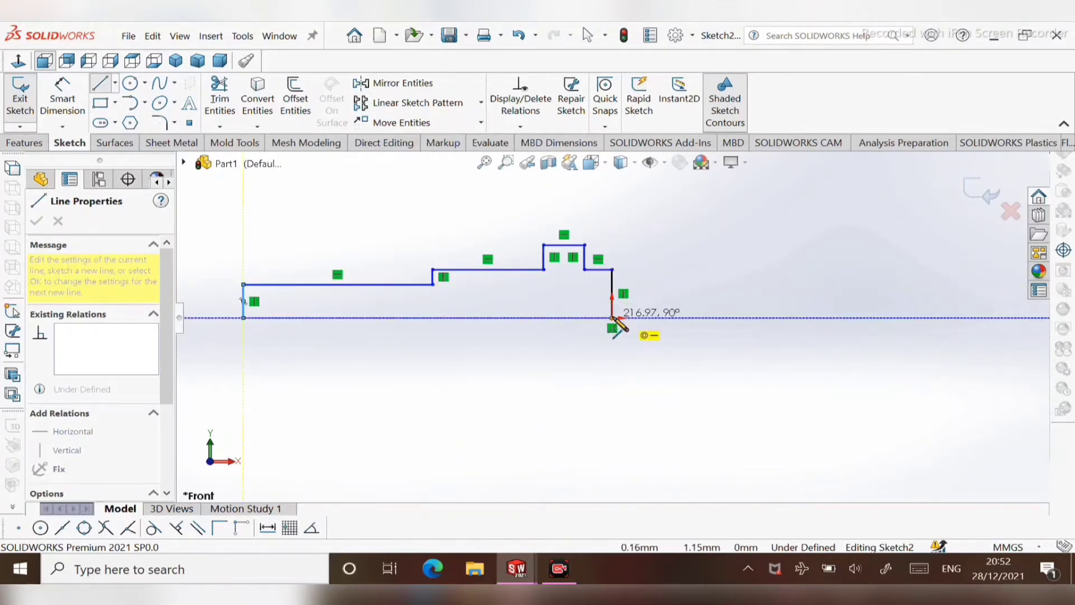
left_click(612, 318)
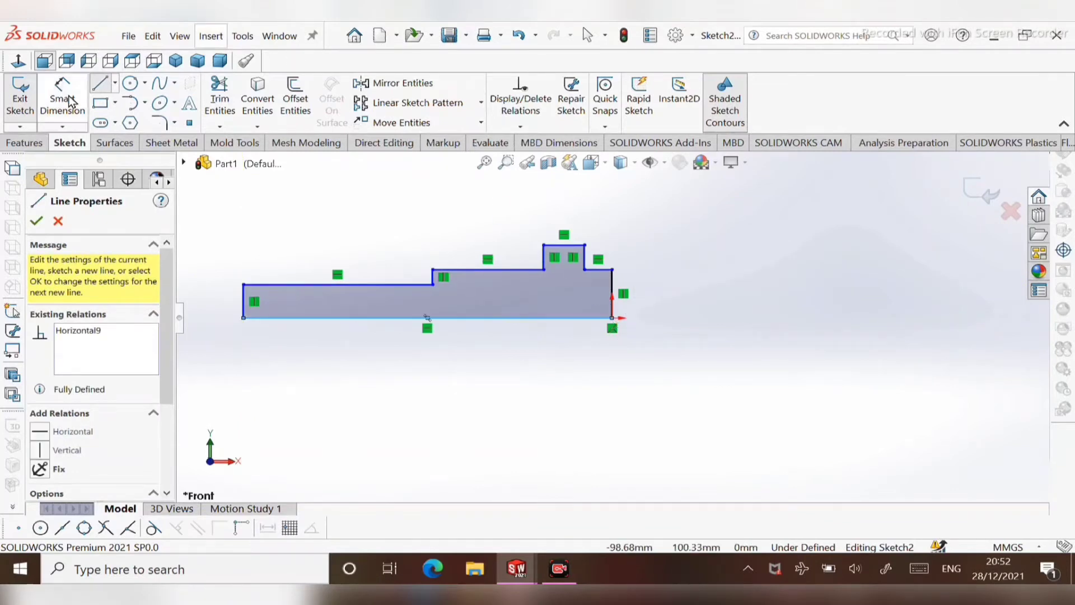
Step: Dimension the vertical end edge at the origin to 10 mm
left_click(70, 101)
left_click(613, 293)
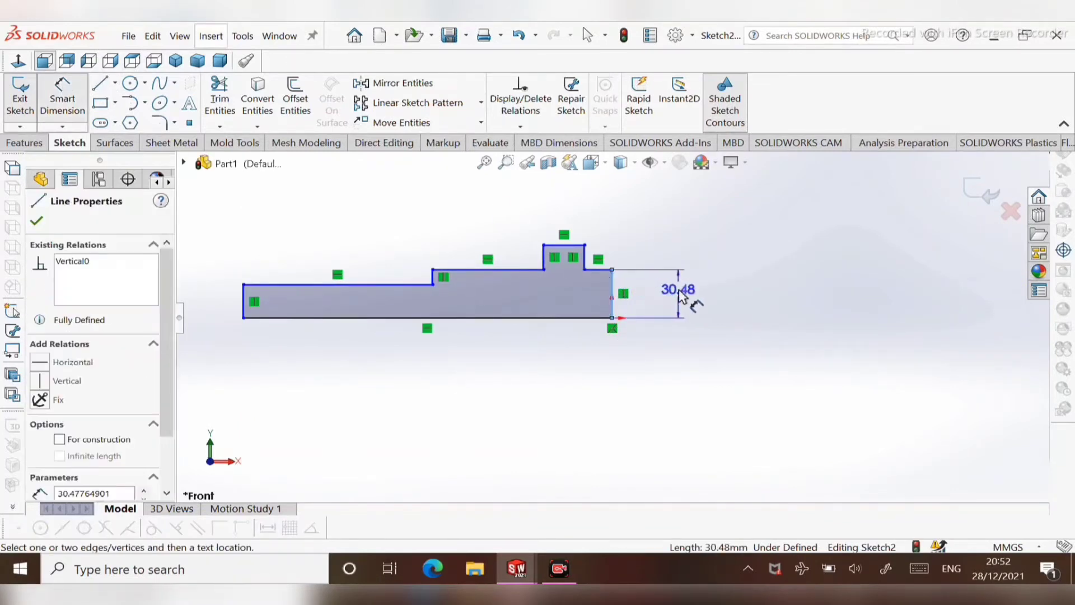
left_click(681, 292)
key("BackSpace")
type("10")
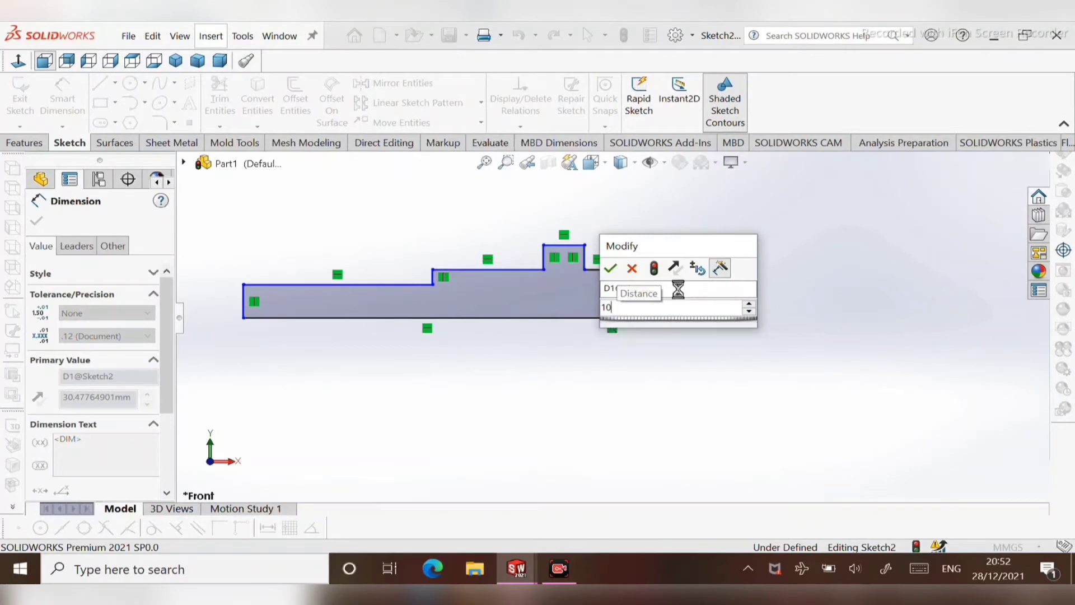
key("Return")
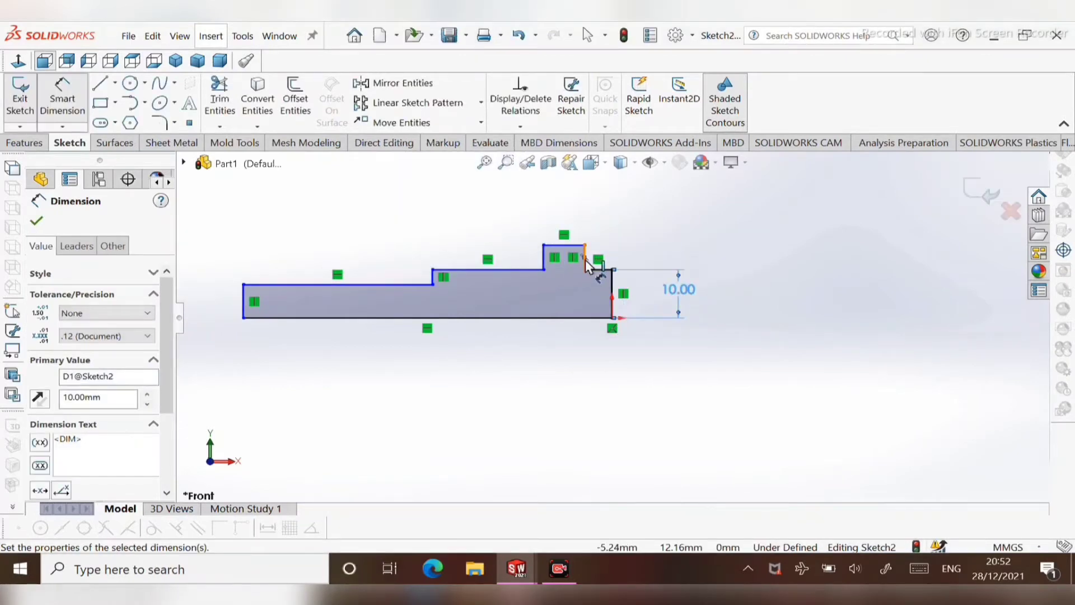
Step: Dimension the collar's rise to 2.50 mm and the horizontal edge between the collar and the origin end to 8.70 mm
left_click(586, 259)
left_click(663, 265)
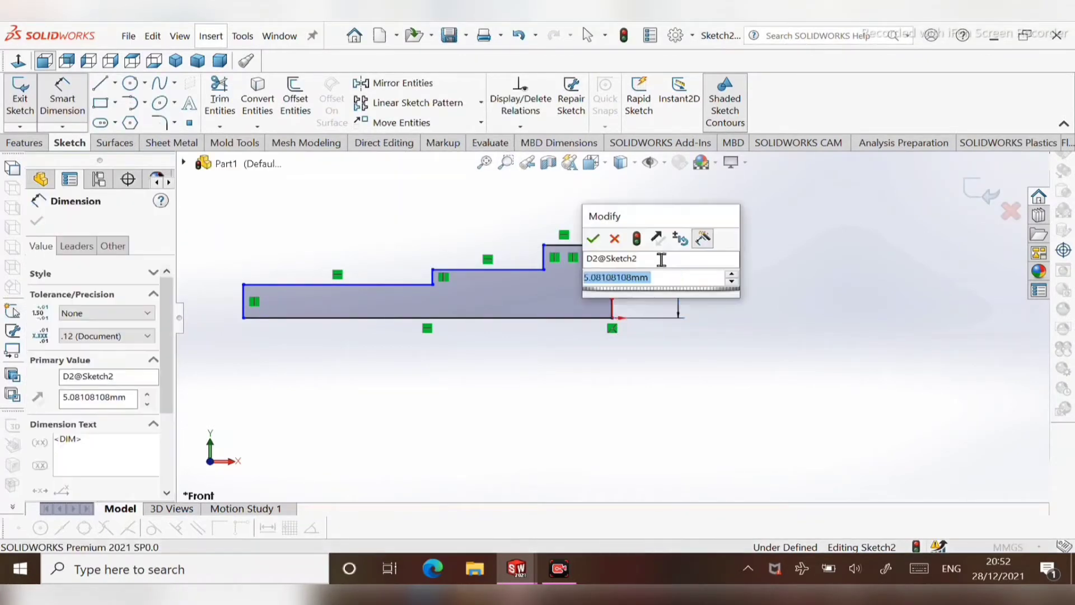
left_click(594, 239)
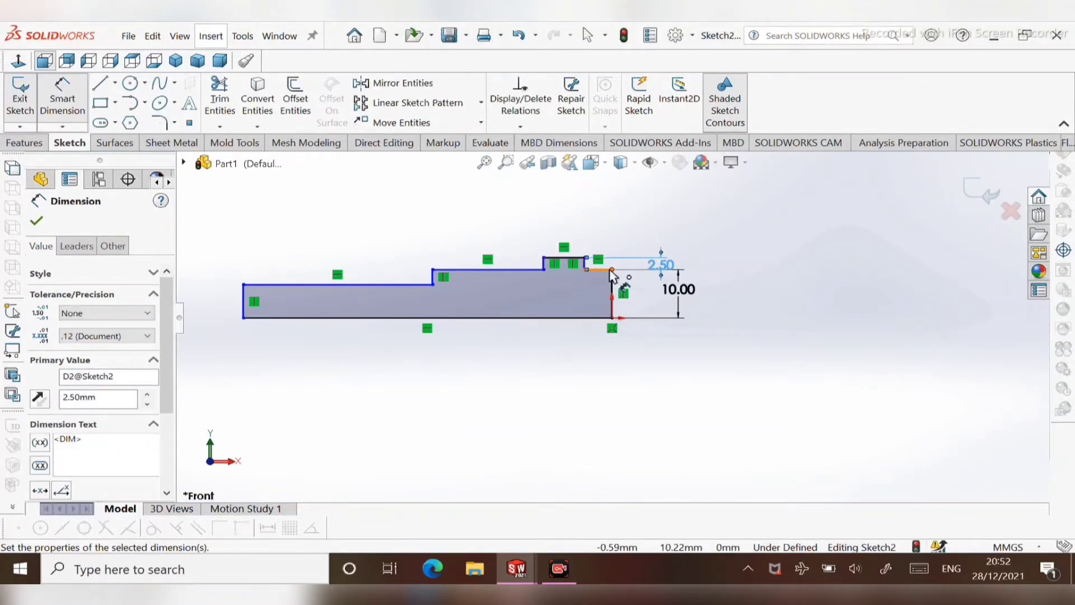
left_click(603, 271)
left_click(599, 219)
key("BackSpace")
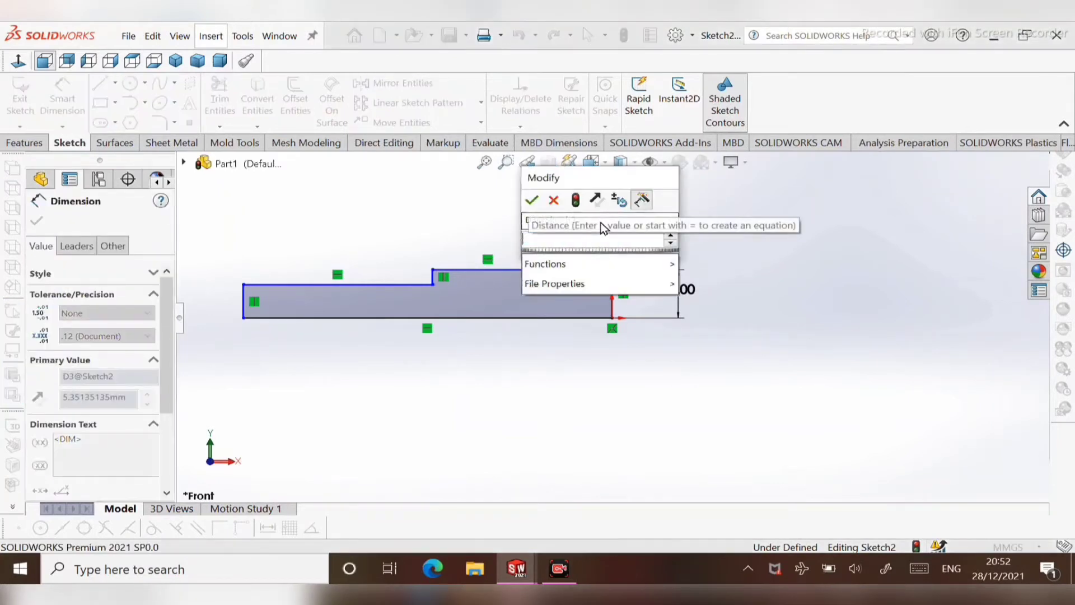
type("8.70")
key("Return")
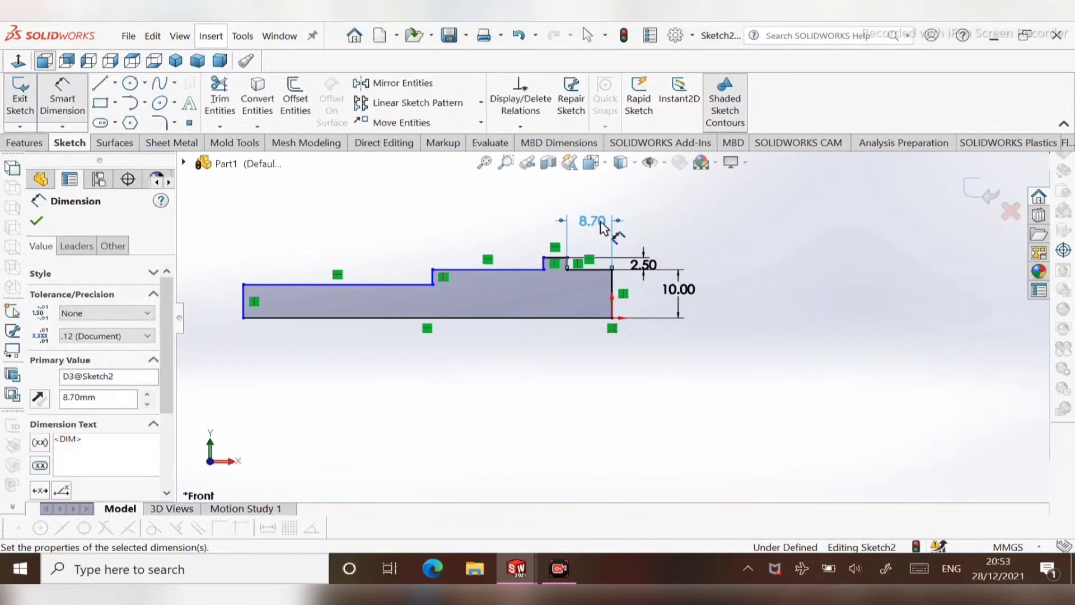
Step: Dimension the collar's horizontal top edge to a width of 5.60 mm
left_click(562, 258)
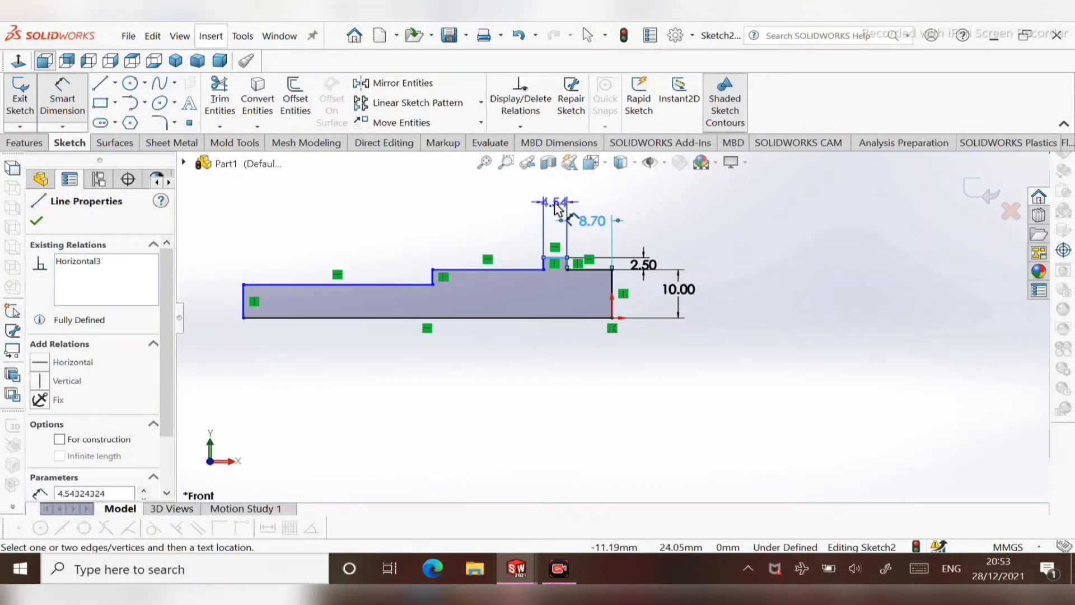
left_click(556, 206)
key("BackSpace")
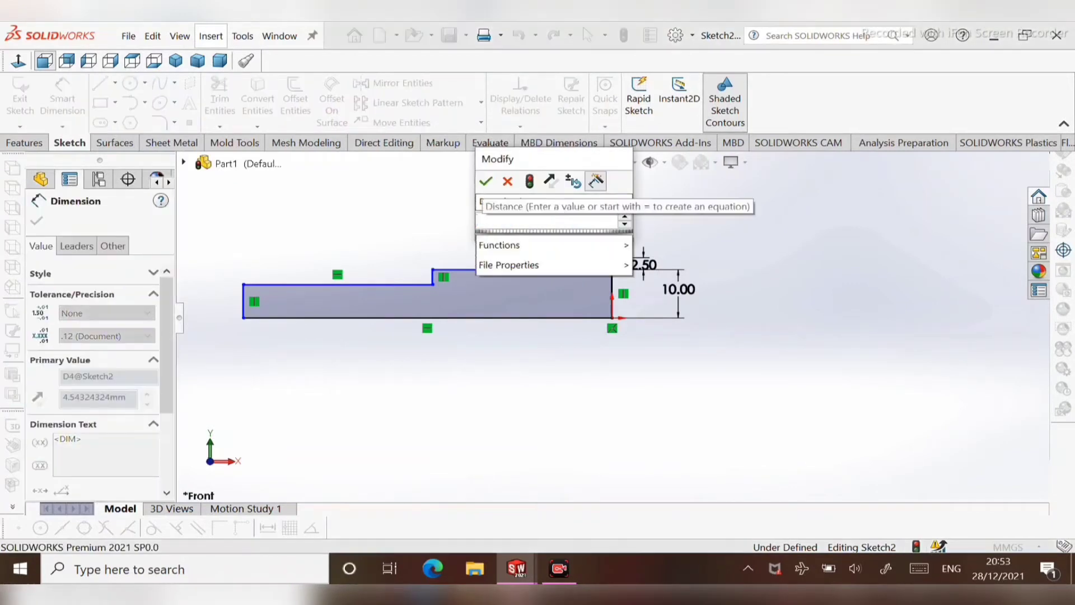
type("5.60")
key("Return")
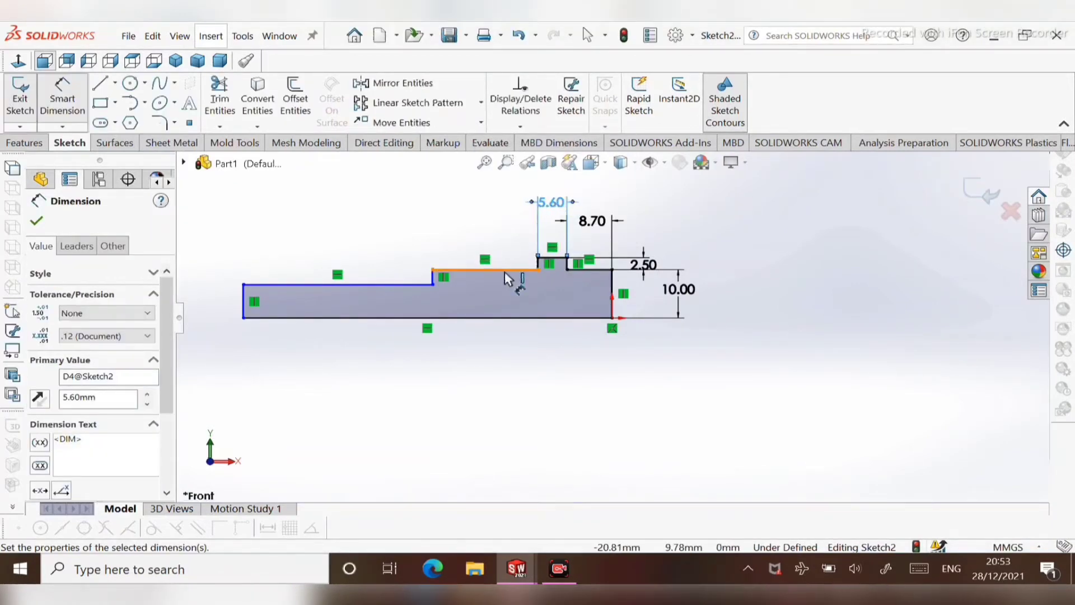
Step: Dimension the horizontal edge of the middle section beside the collar to 30 mm
left_click(507, 271)
left_click(503, 233)
key("BackSpace")
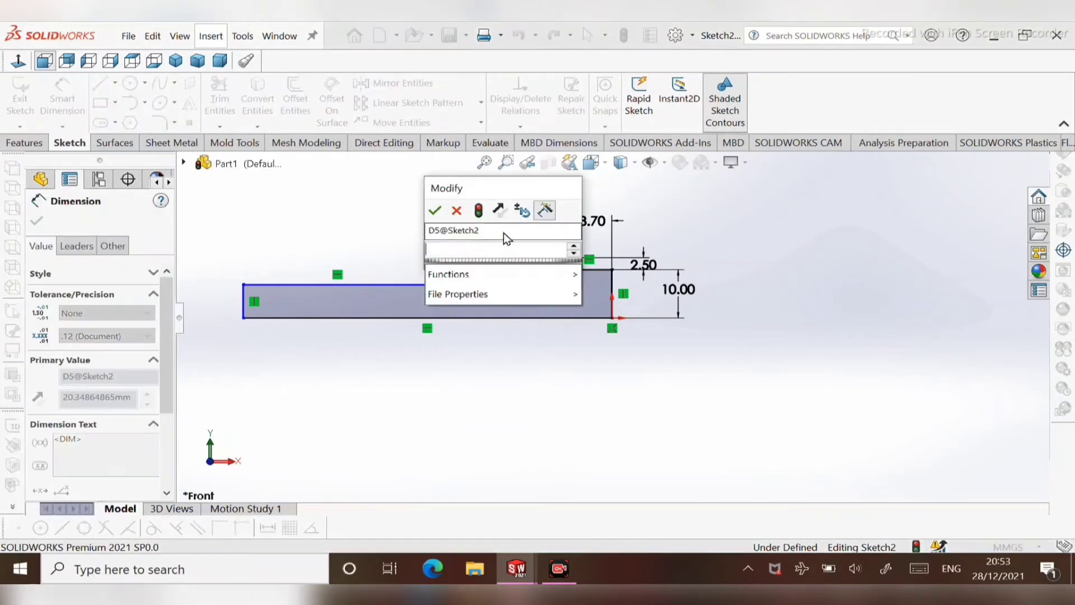
type("30")
key("Return")
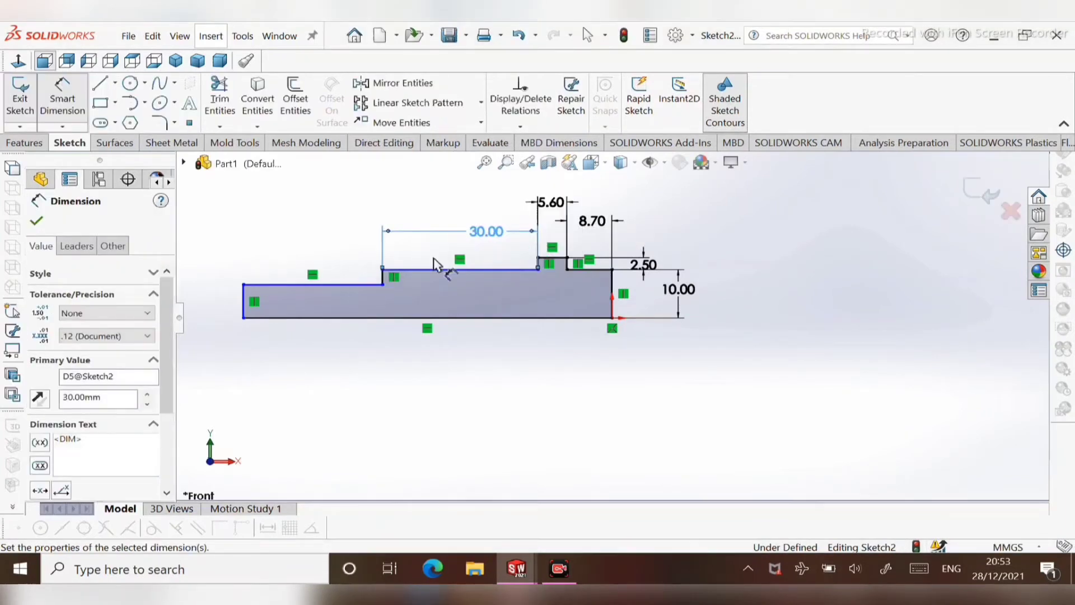
Step: Dimension the vertical edge at the profile's free end, opposite the origin, to 7.5 mm
left_click(242, 298)
left_click(273, 299)
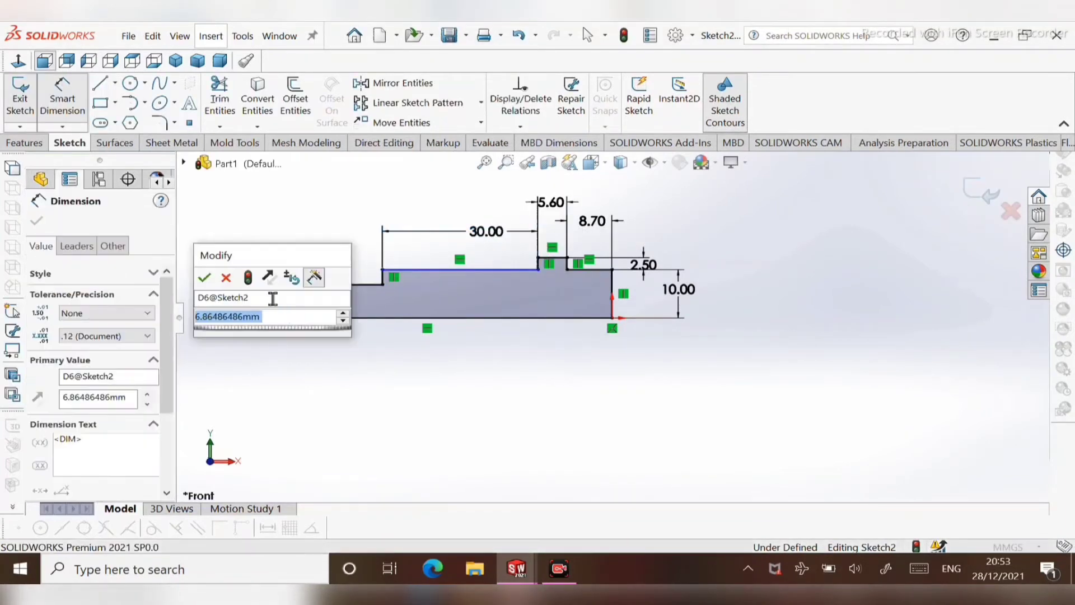
key("BackSpace")
type("7.5")
key("Return")
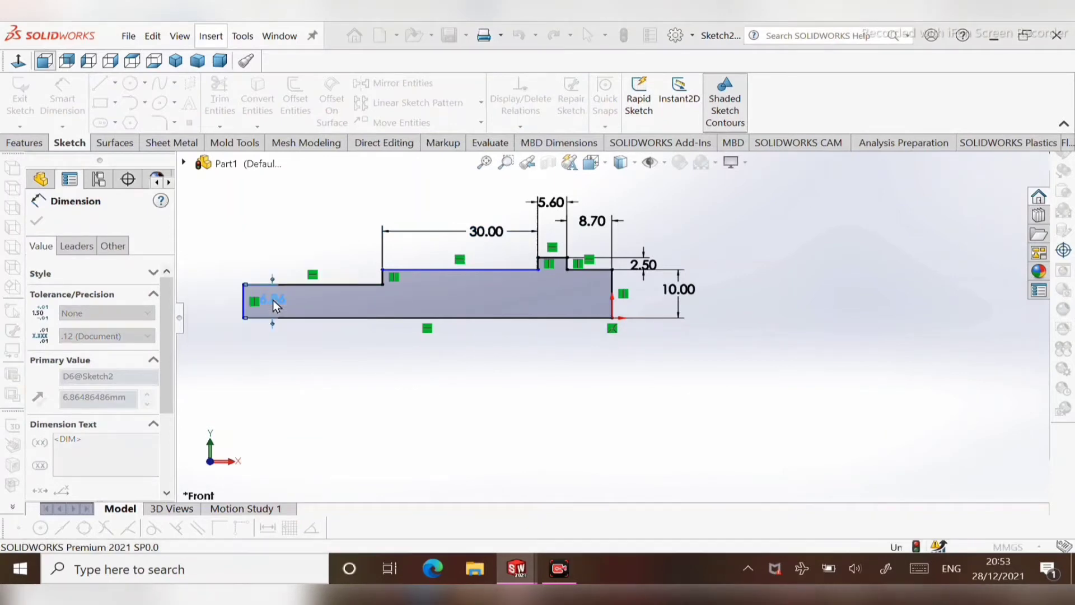
Step: Dimension the upper horizontal edge of the narrow end section to a length of 64 mm
left_click(292, 282)
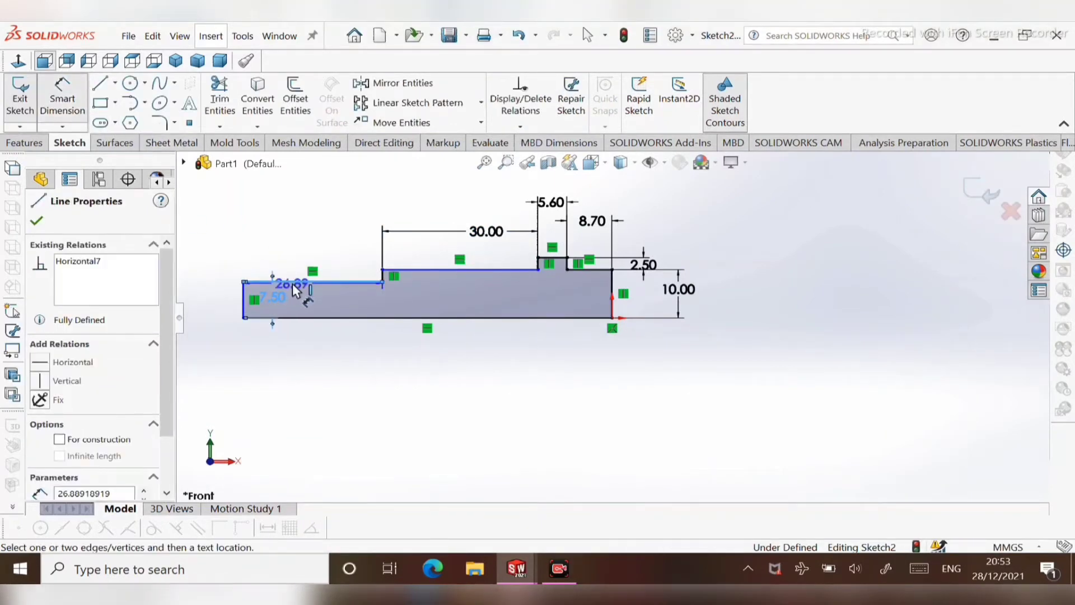
left_click(290, 241)
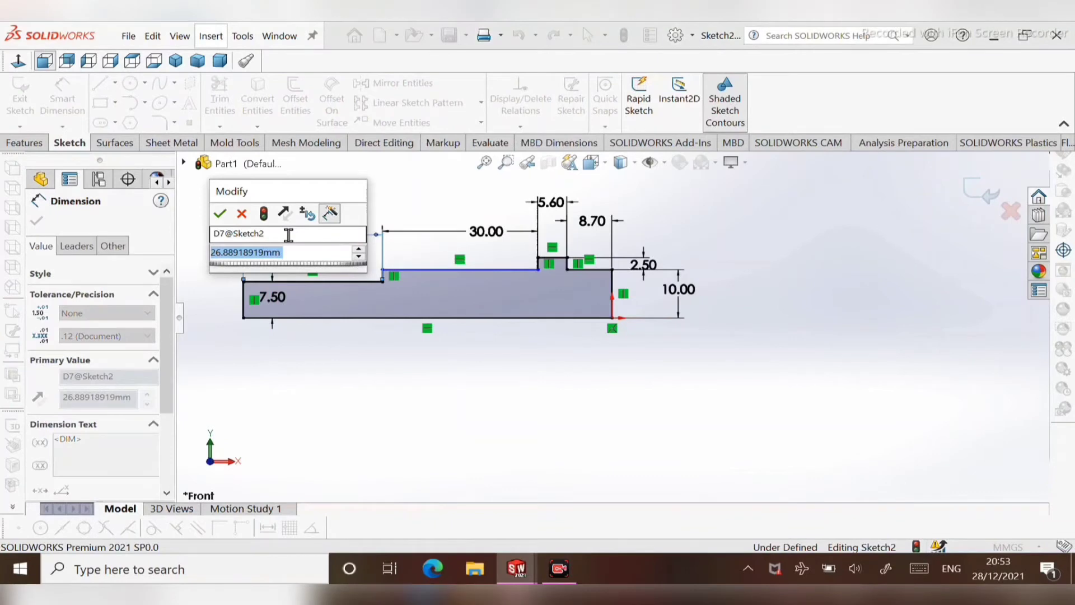
key("BackSpace")
type("64")
key("Return")
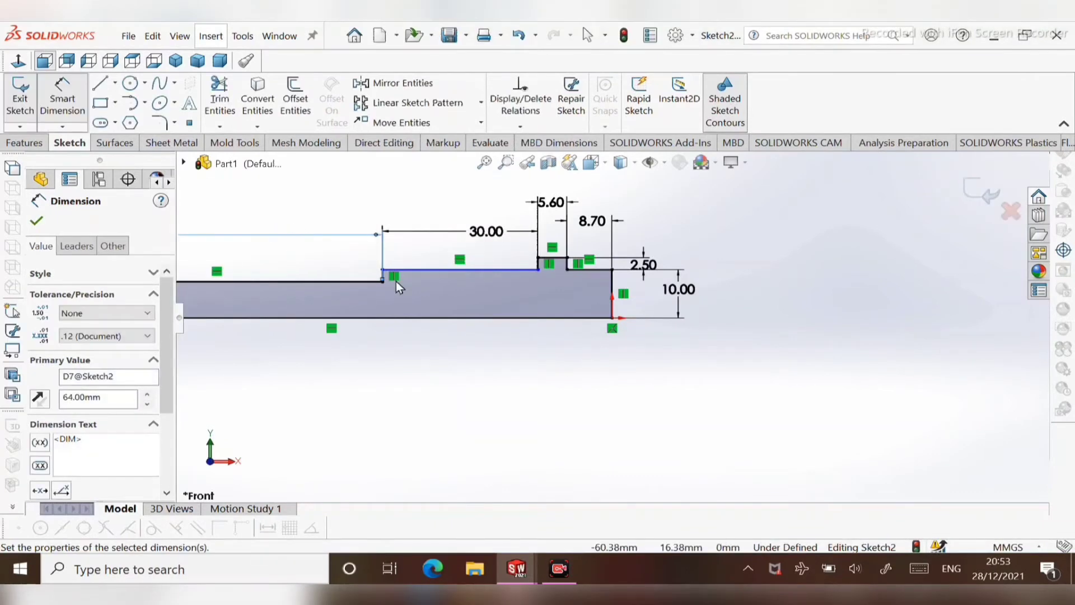
left_click(37, 64)
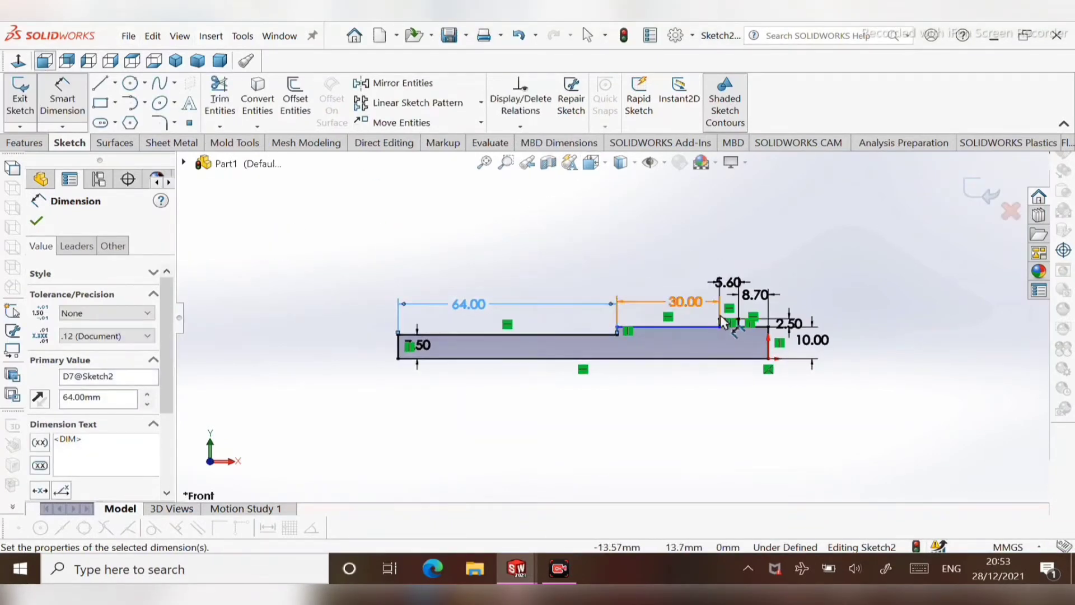
Step: Add a 2 mm sketch fillet at the inner corner where the 64 mm edge meets the step up to the middle section
scroll(645, 329, "down", 5)
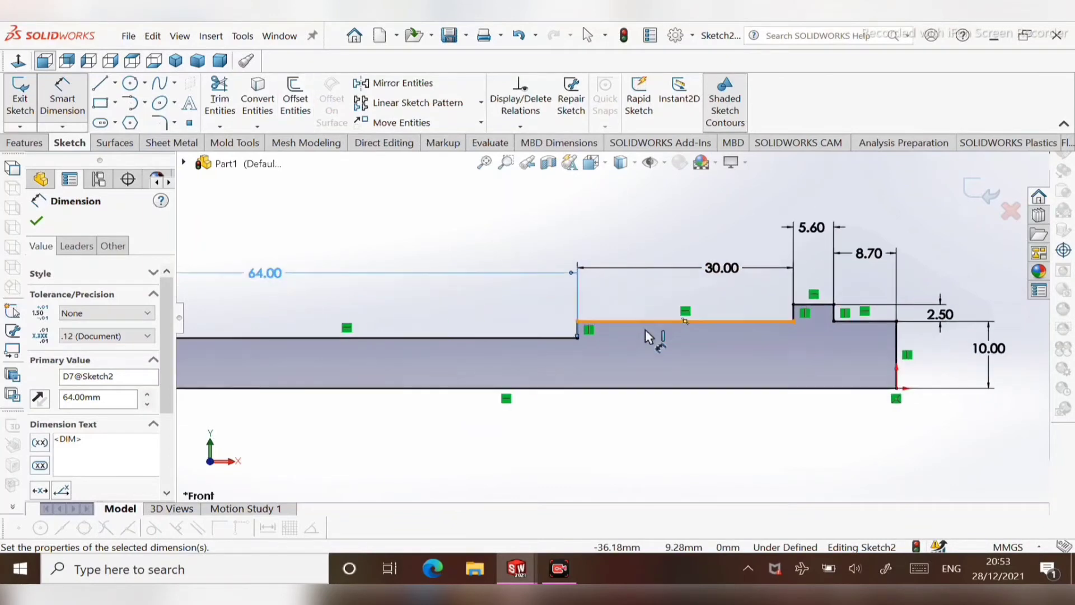
left_click(168, 120)
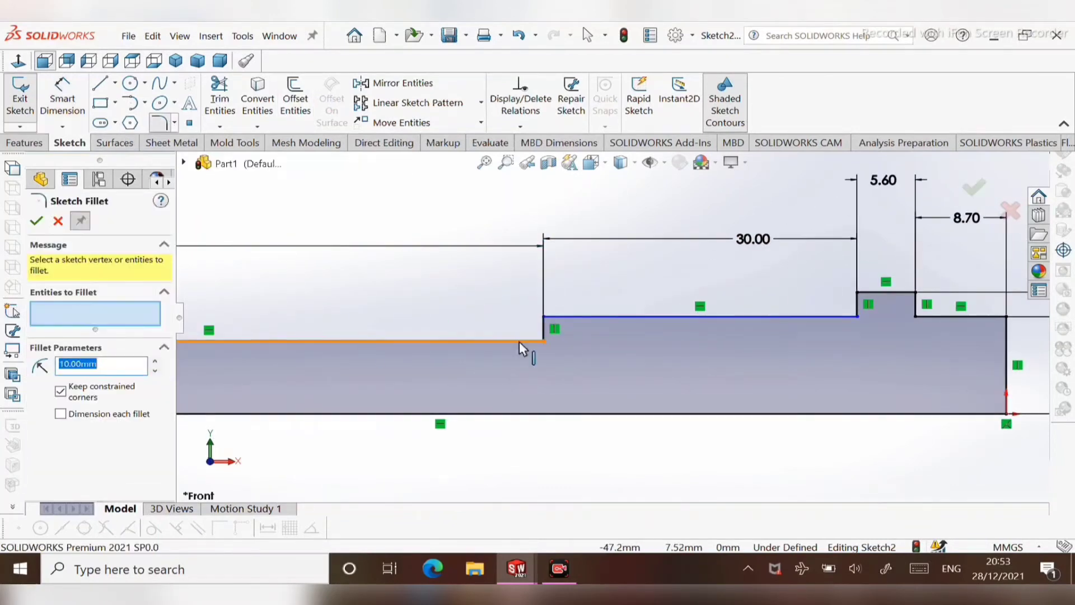
left_click(524, 342)
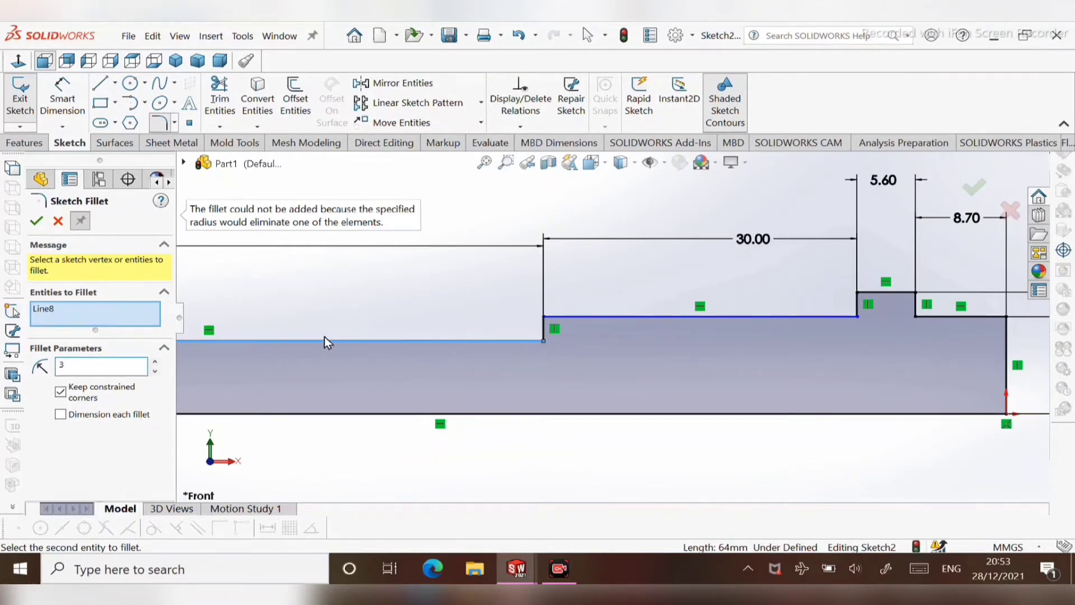
left_click(544, 334)
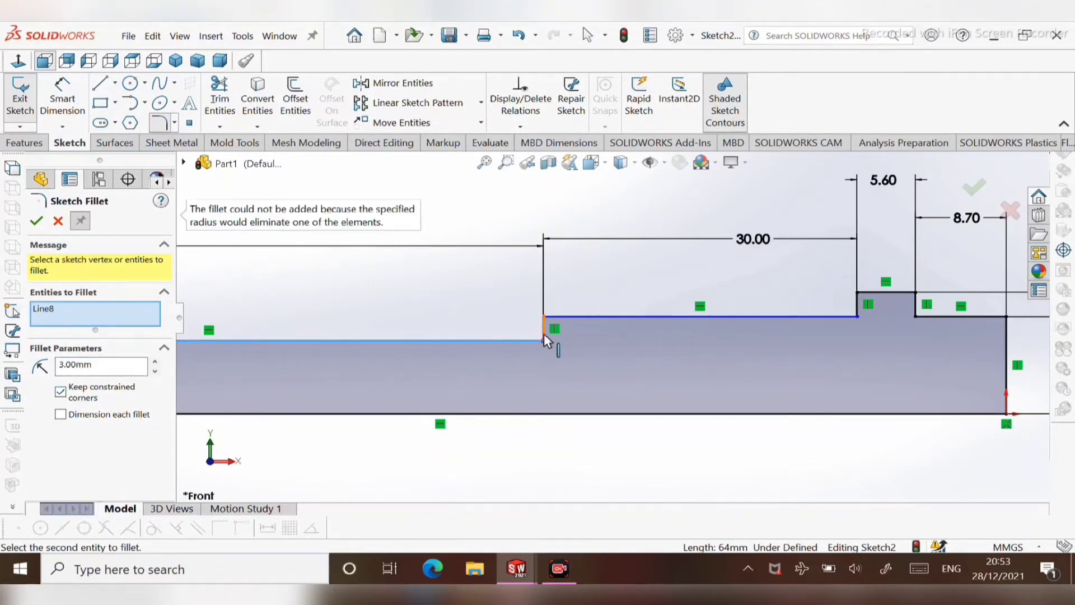
left_click(545, 335)
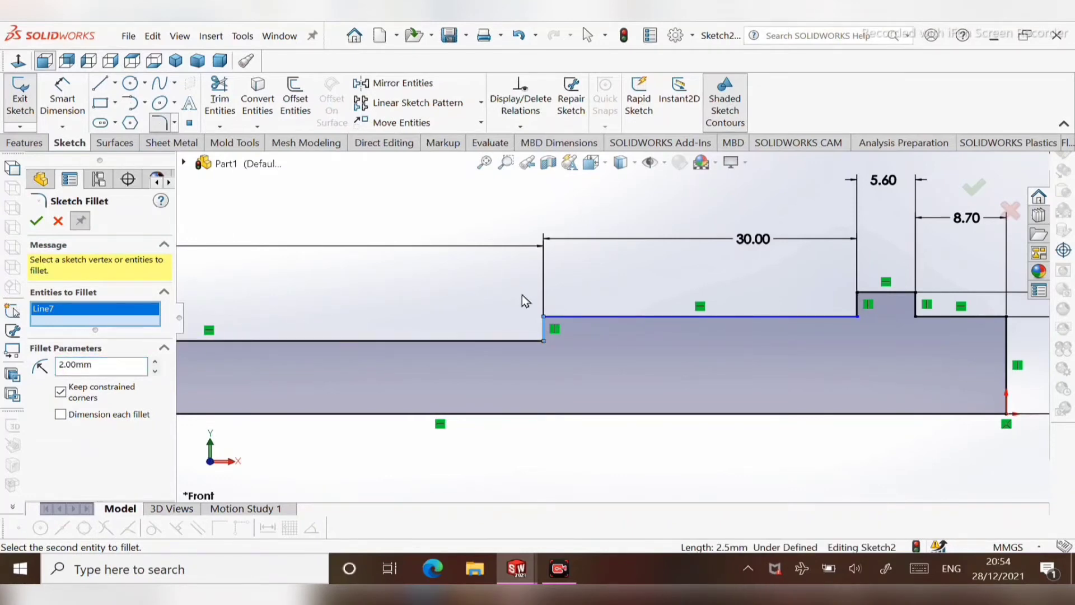
left_click(528, 341)
left_click(36, 221)
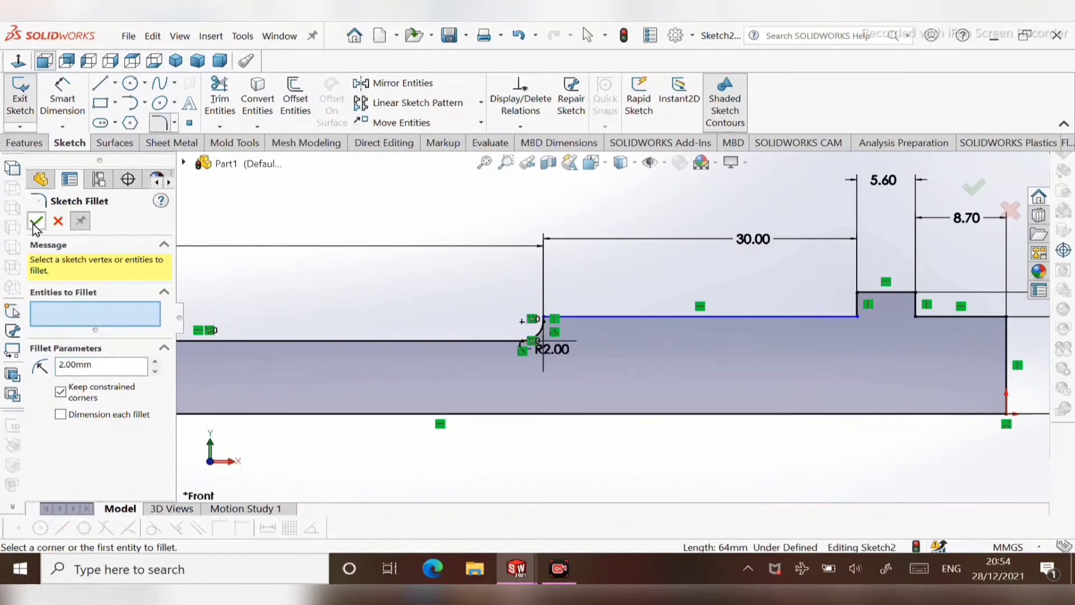
scroll(442, 296, "up", 4)
scroll(296, 312, "down", 2)
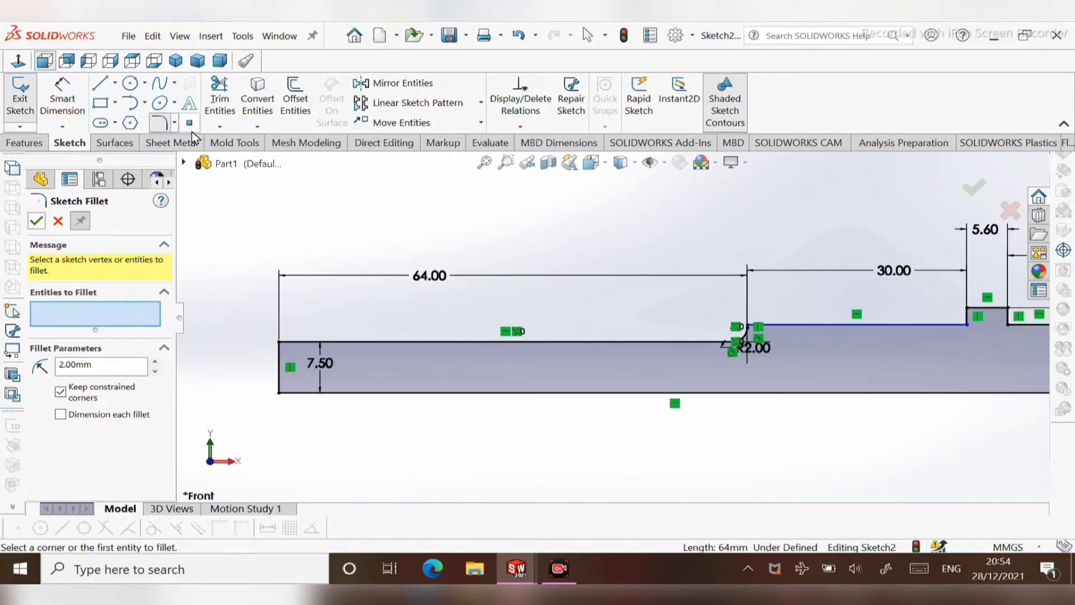
left_click(175, 123)
left_click(207, 161)
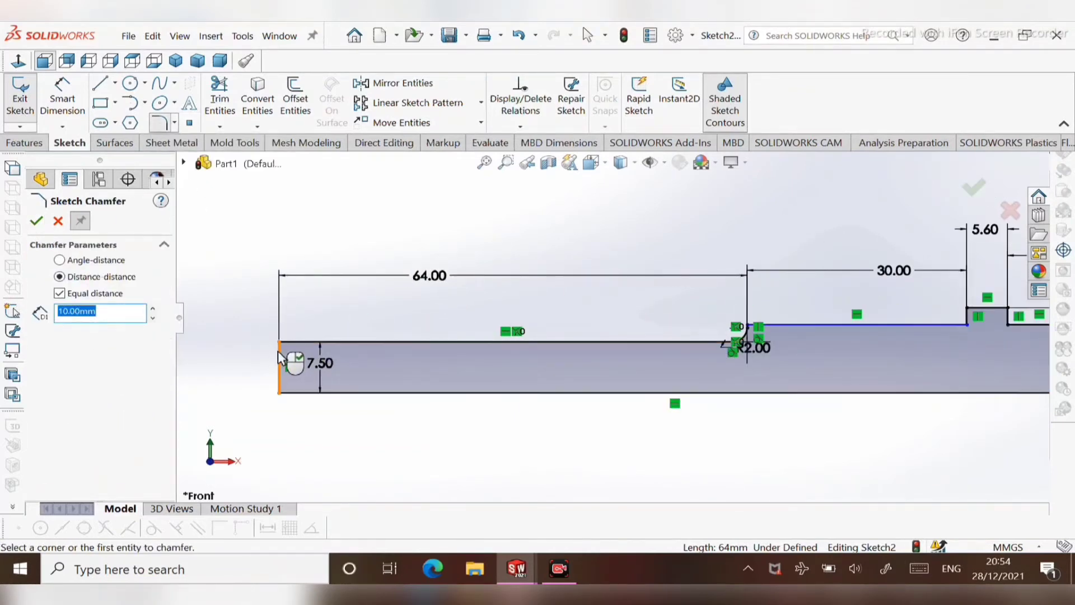
left_click(59, 261)
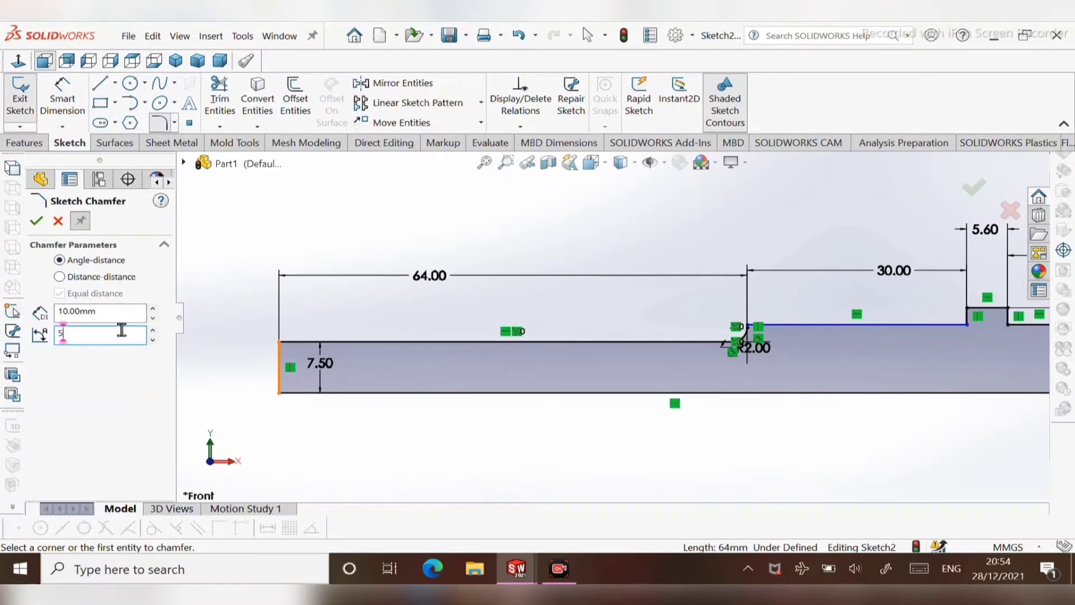
left_click(282, 359)
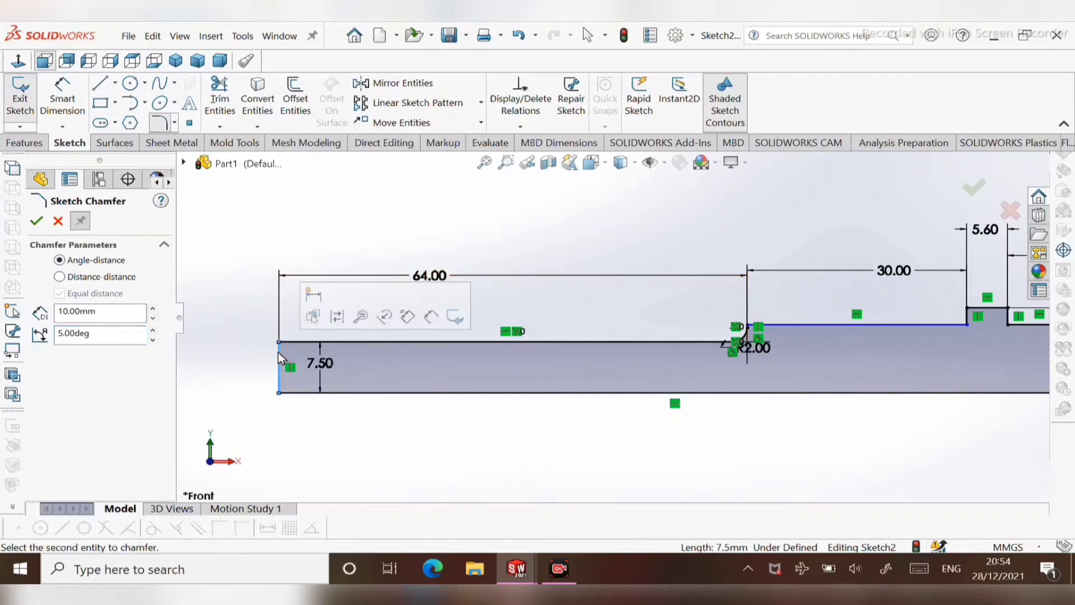
left_click(298, 343)
left_click(640, 296)
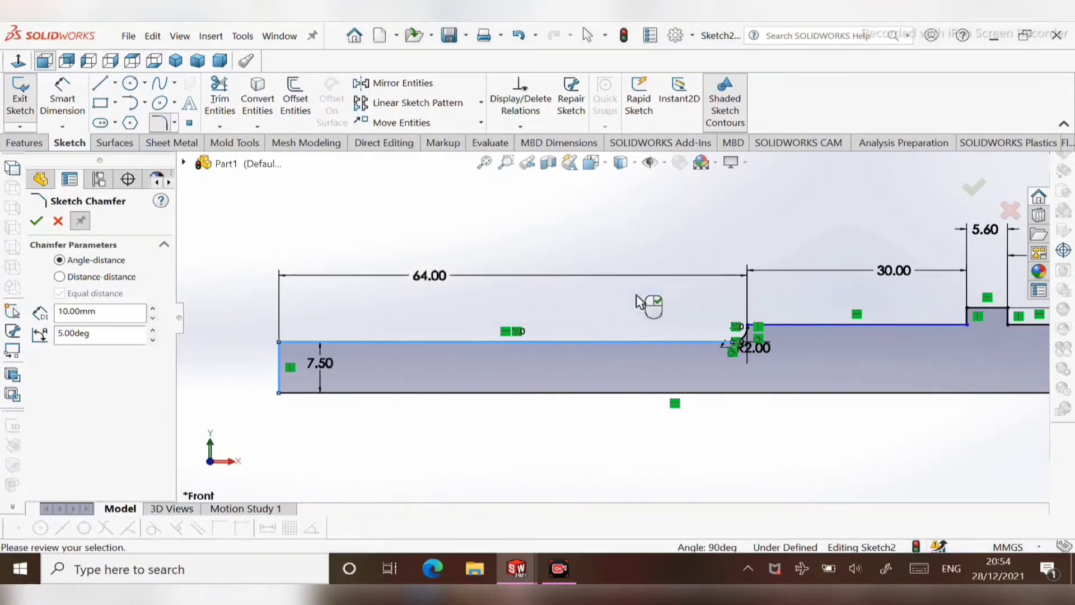
key("Escape")
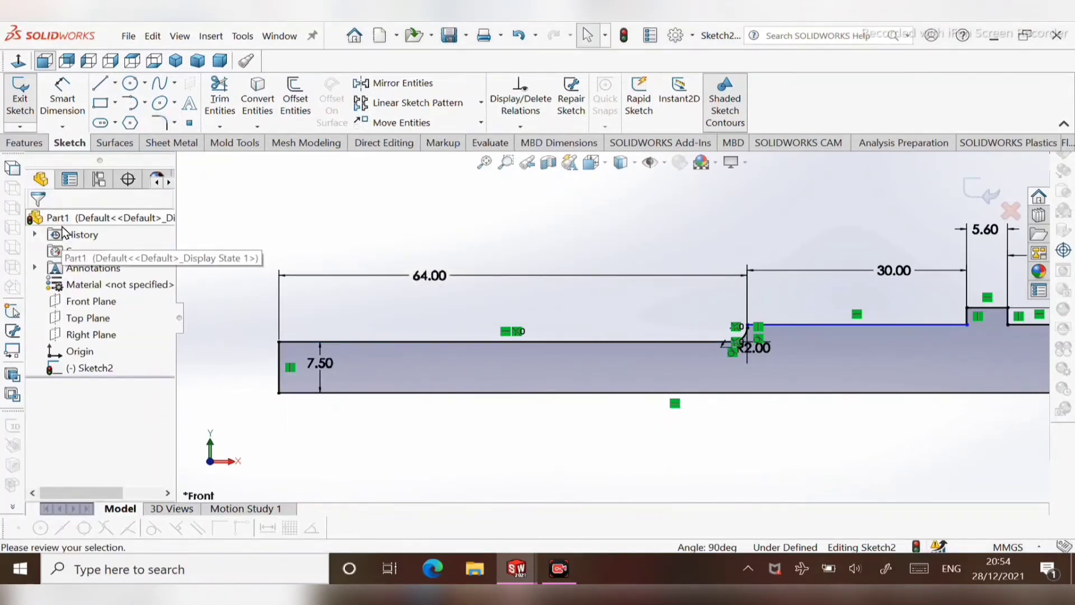
Step: Chamfer the upper corner of the profile's free end with an angle-distance sketch chamfer of 10 mm and 5 degrees
left_click(174, 123)
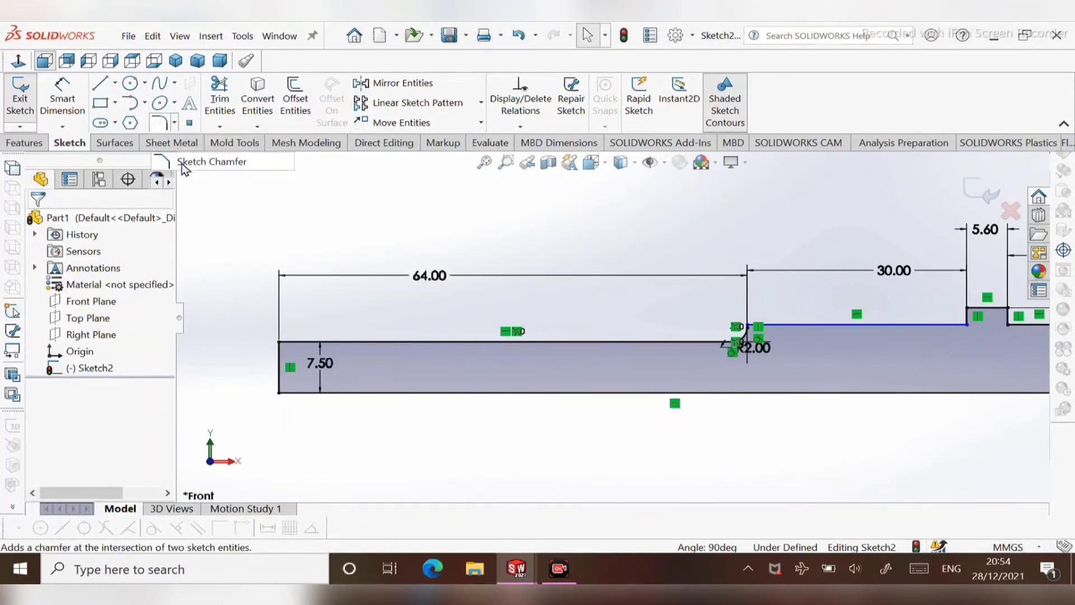
left_click(201, 161)
left_click(59, 261)
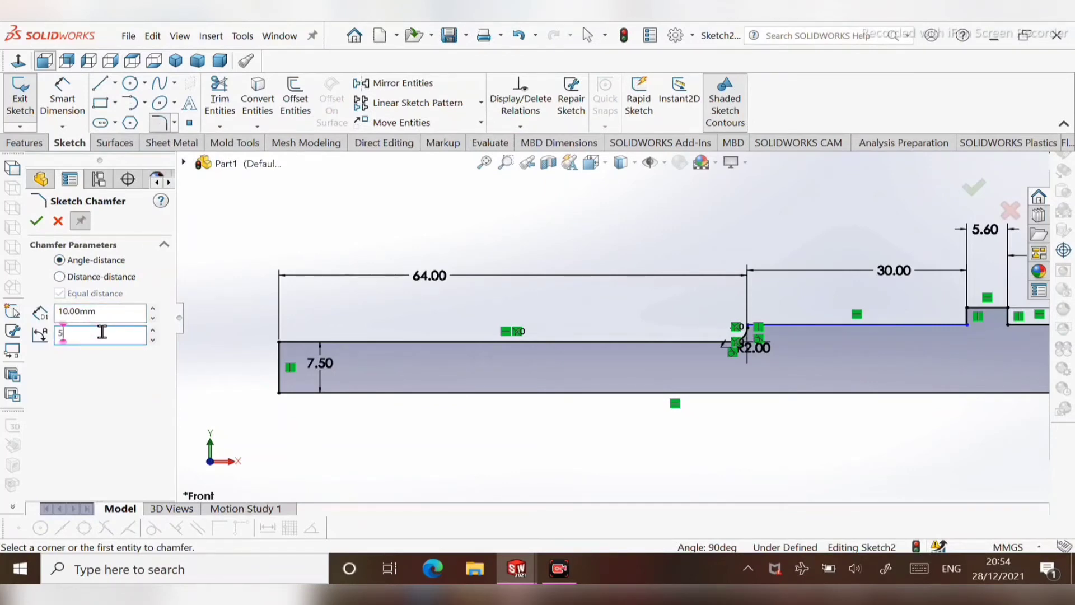
type("5")
left_click(311, 342)
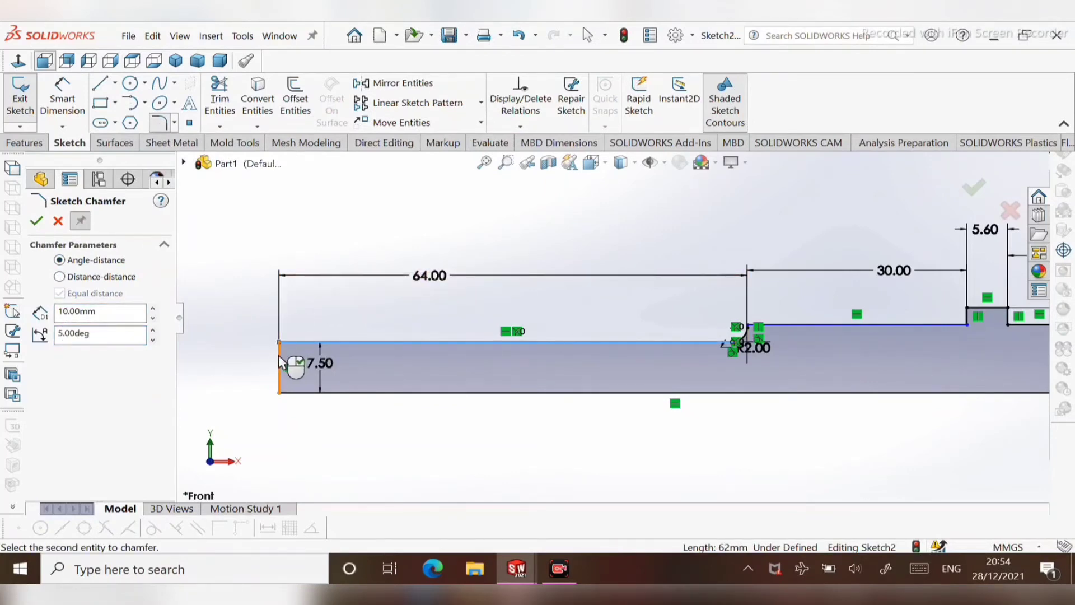
left_click(280, 364)
left_click(36, 221)
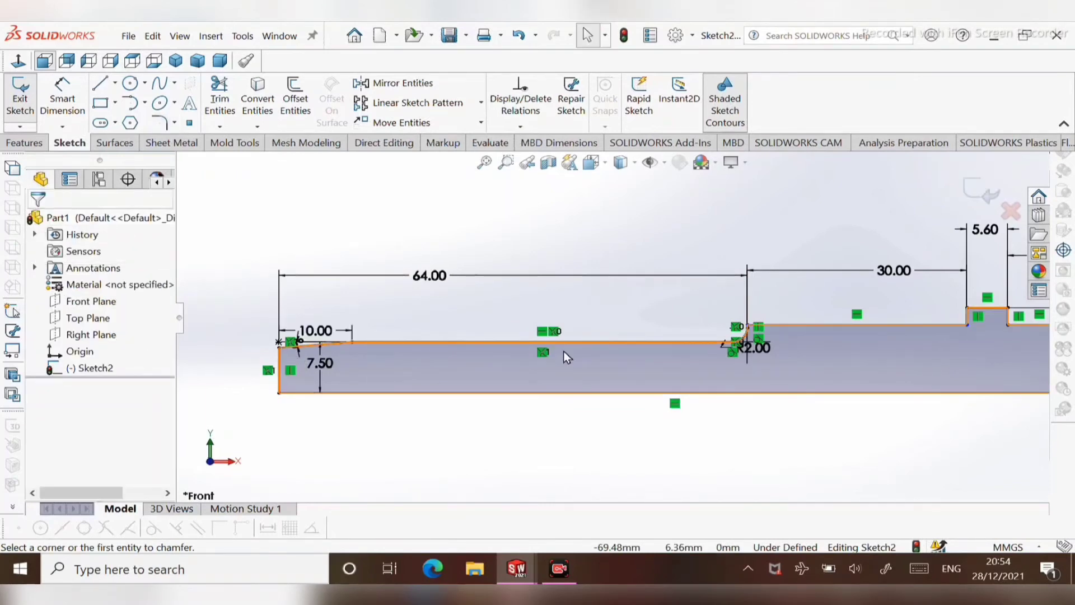
Step: Revolve the closed profile region 360 degrees about its long bottom edge to form the solid pin
scroll(564, 350, "down", 3)
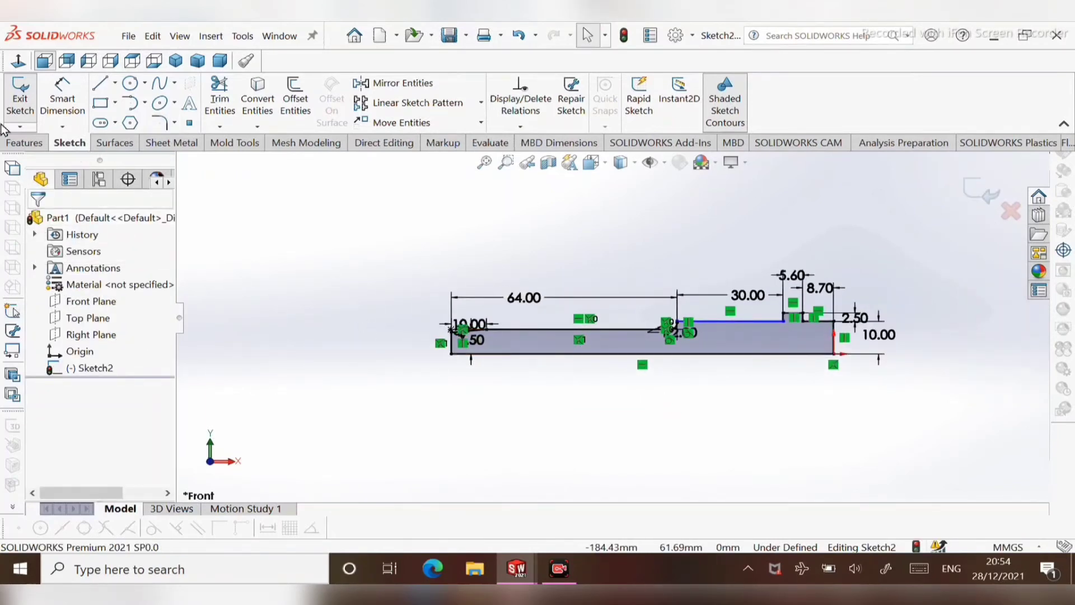
left_click(22, 142)
left_click(76, 98)
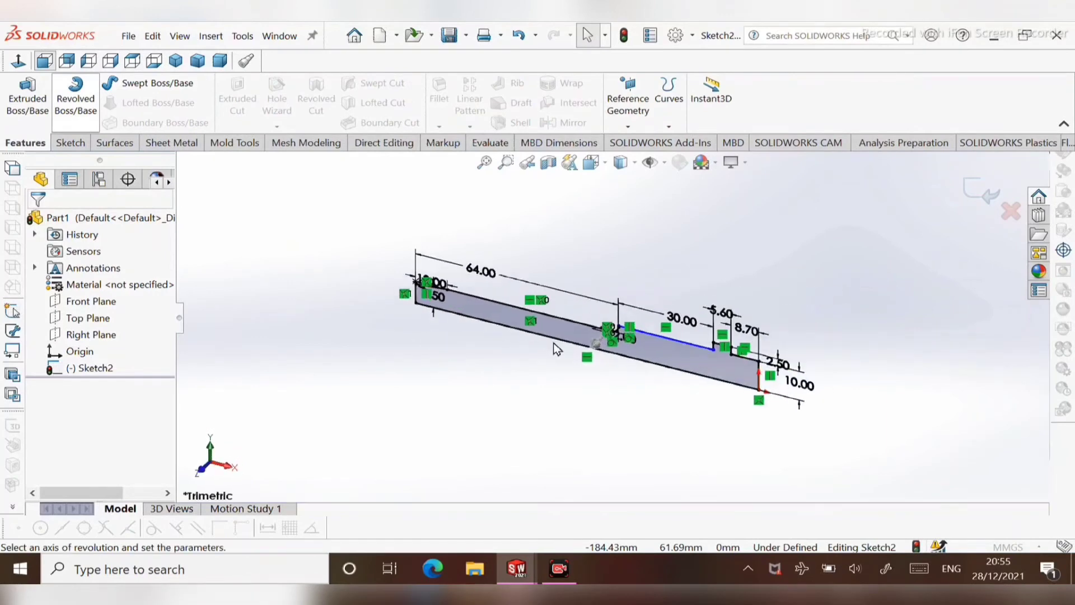
left_click(162, 396)
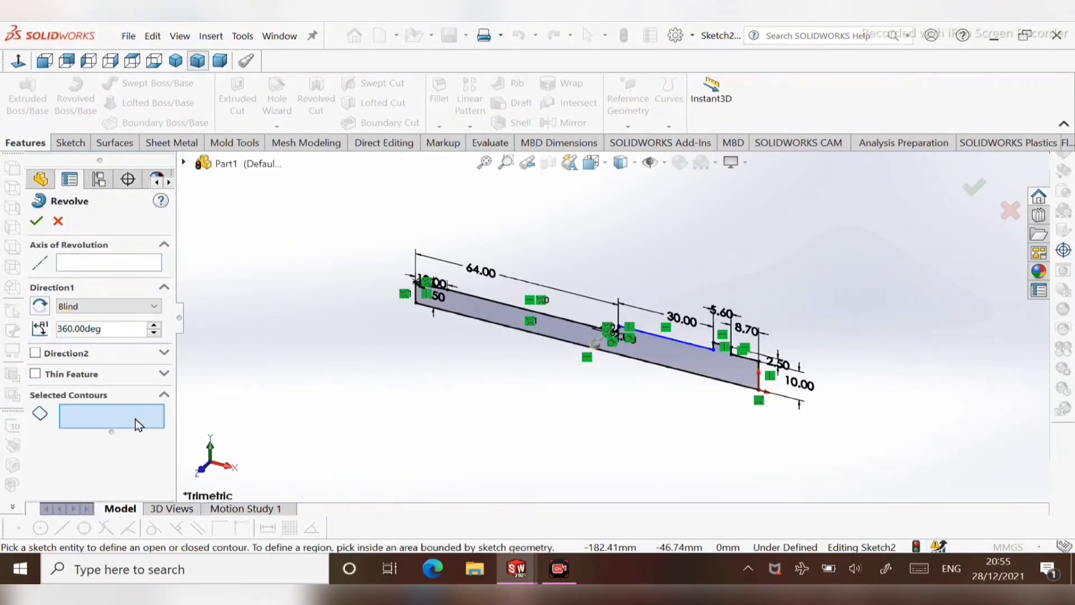
left_click(556, 307)
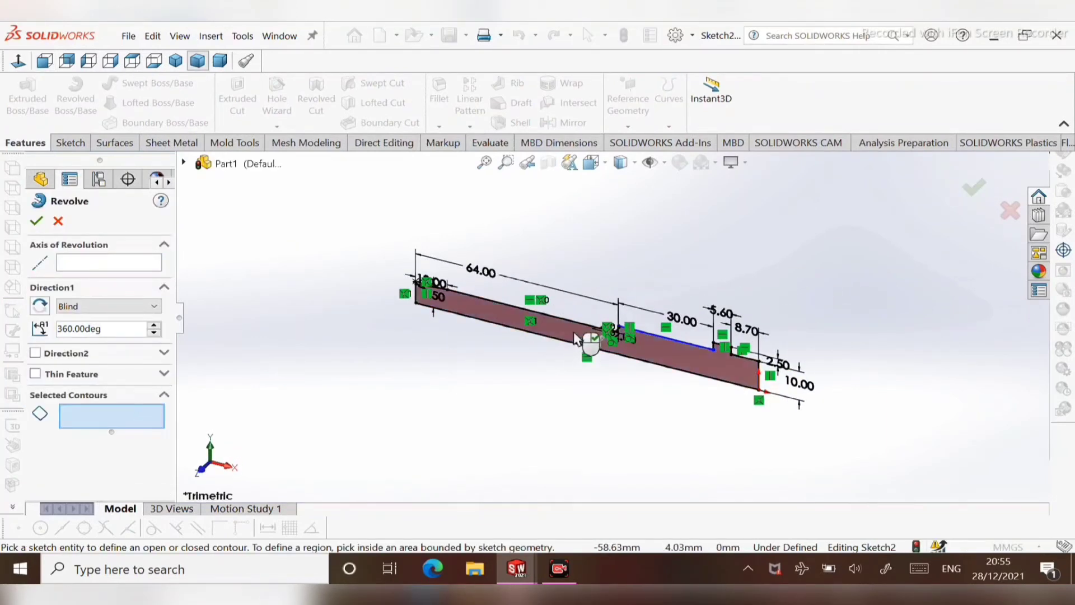
left_click(133, 265)
left_click(493, 325)
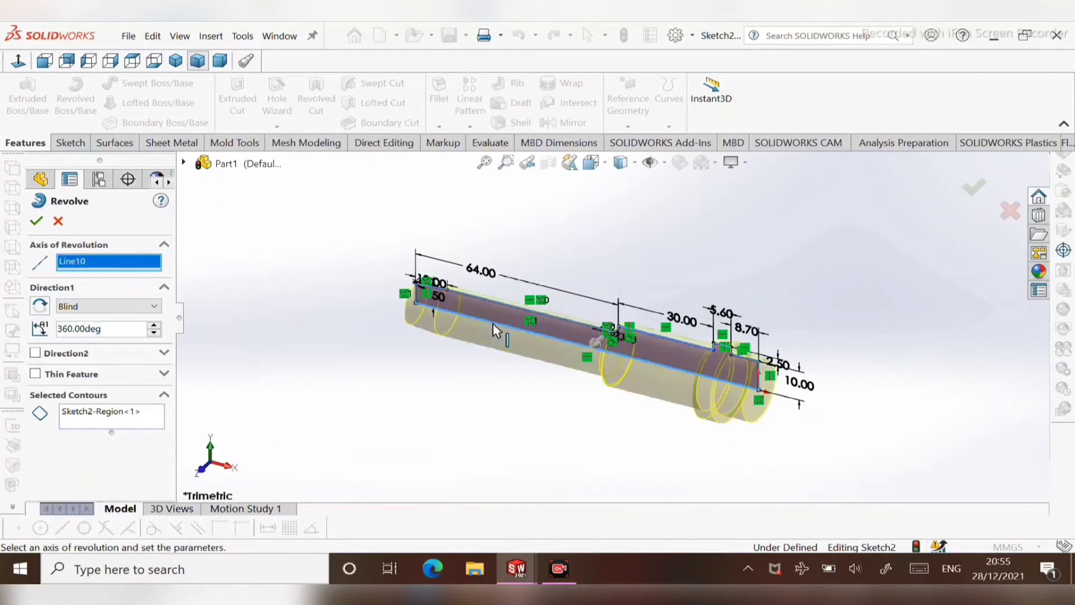
left_click(40, 223)
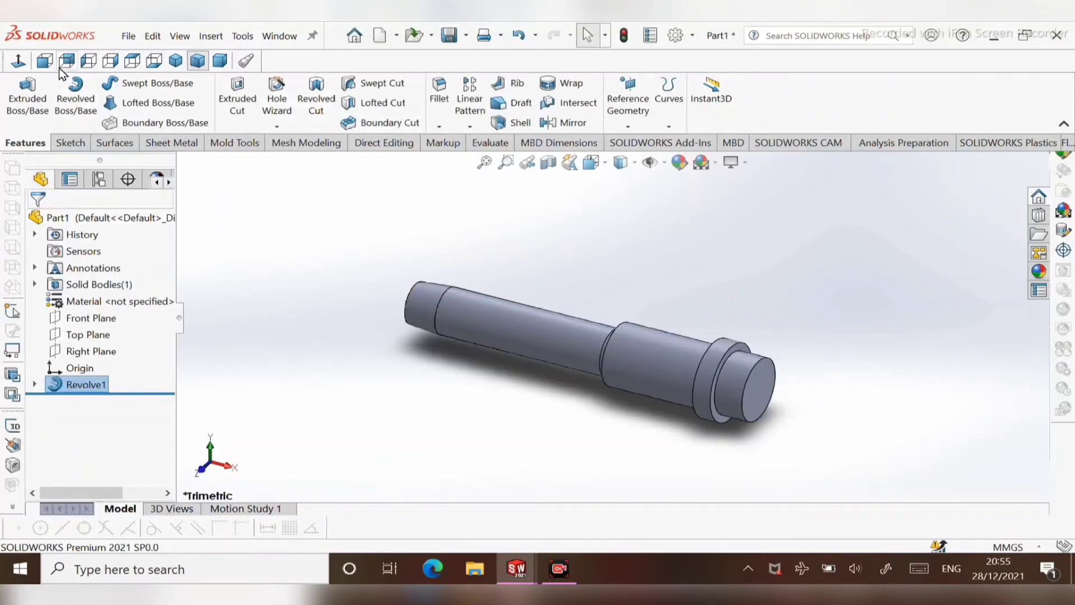
Step: Fillet the circular edge at the pin's tapered end with a 3 mm radius
left_click(45, 61)
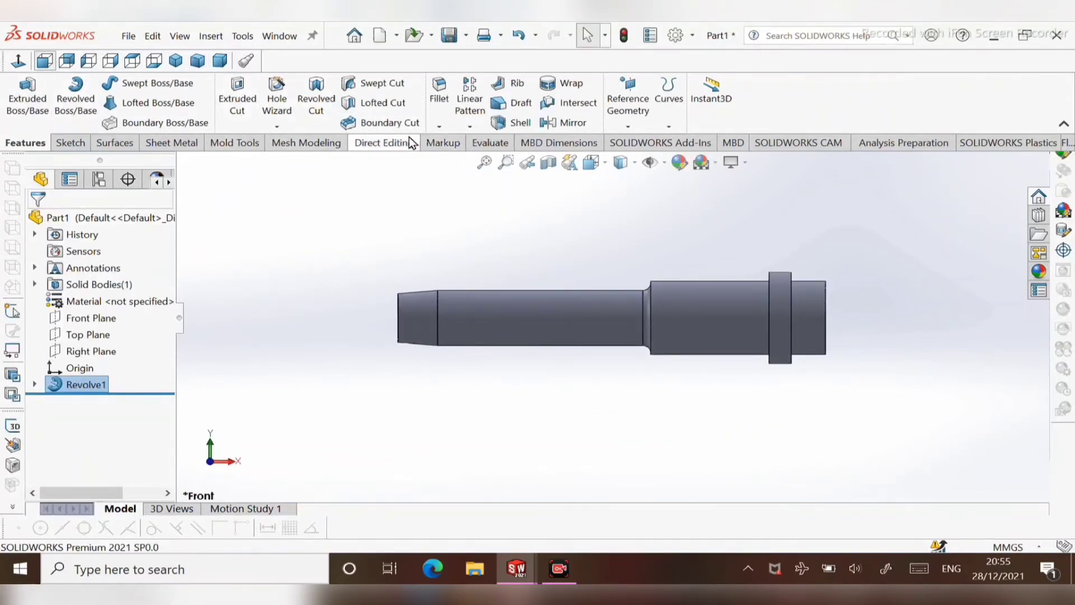
left_click(441, 126)
left_click(451, 141)
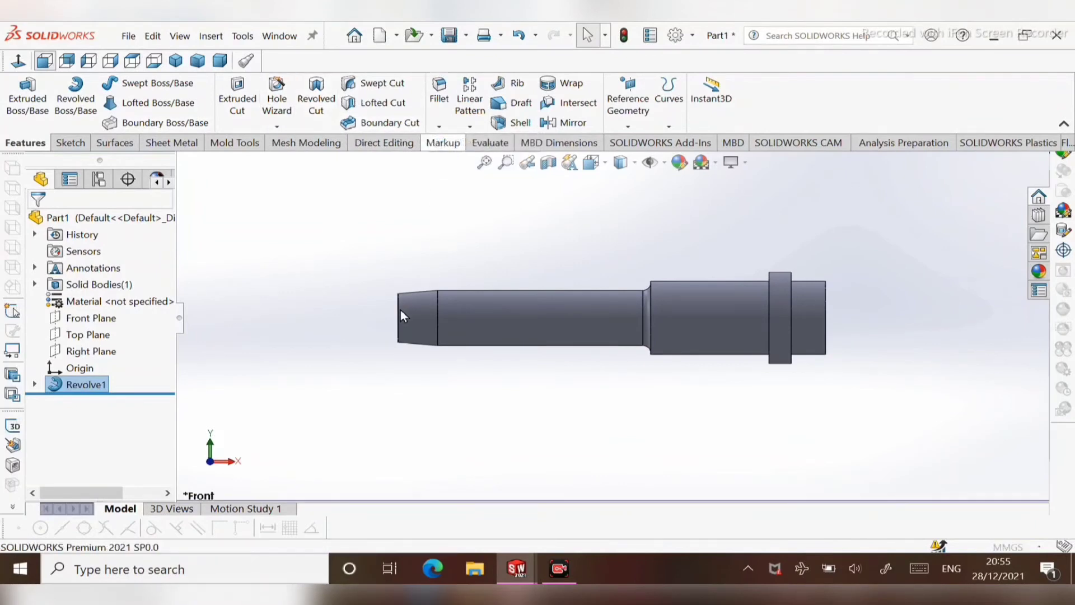
left_click(399, 316)
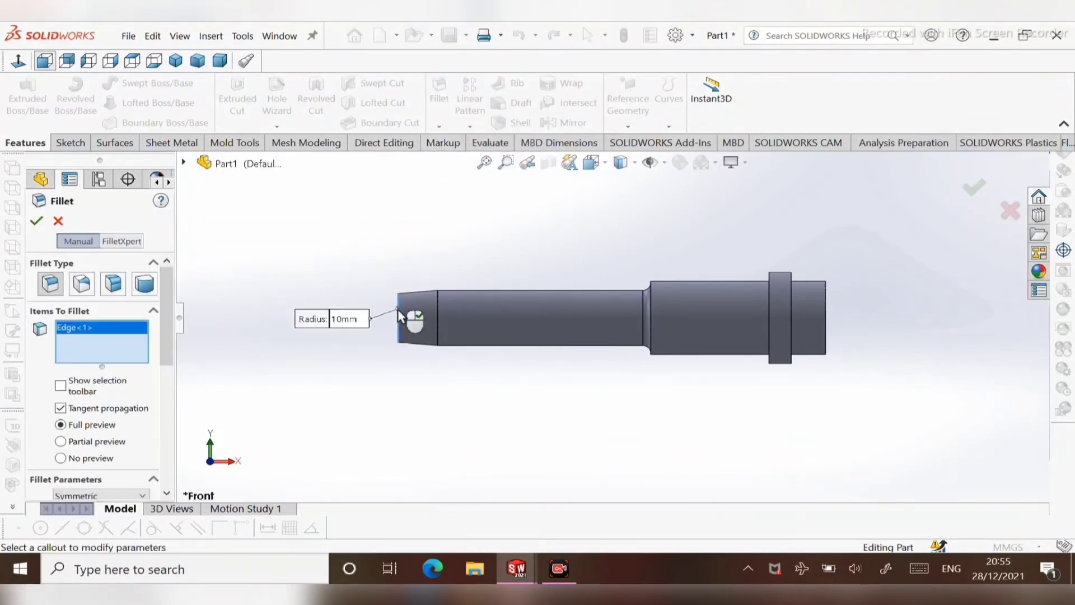
left_click(167, 494)
key("BackSpace")
key("BackSpace")
key("BackSpace")
key("BackSpace")
key("BackSpace")
key("BackSpace")
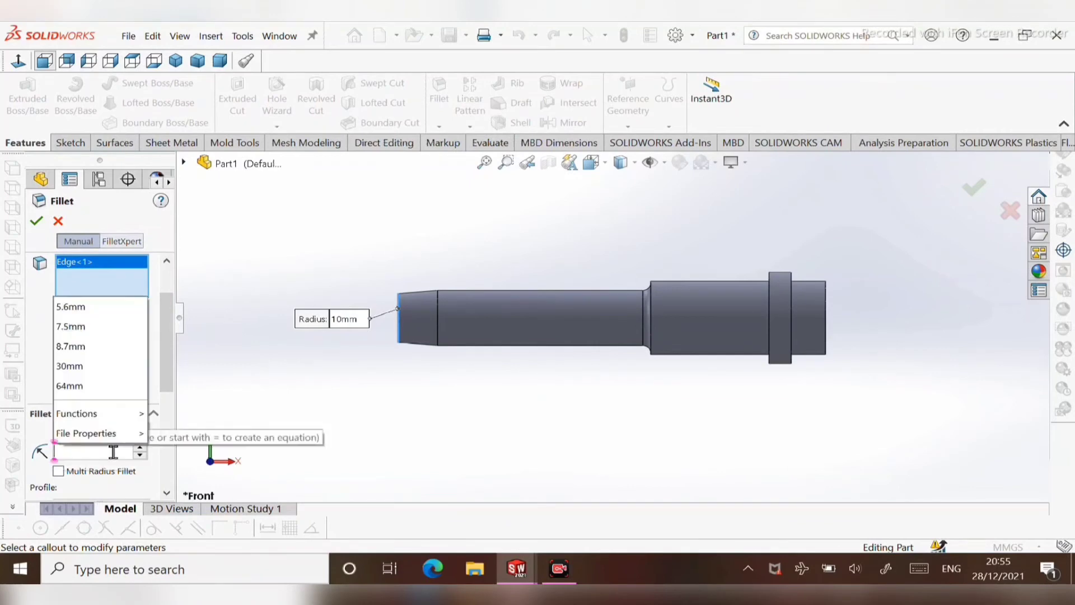
type("3")
key("Return")
left_click(35, 222)
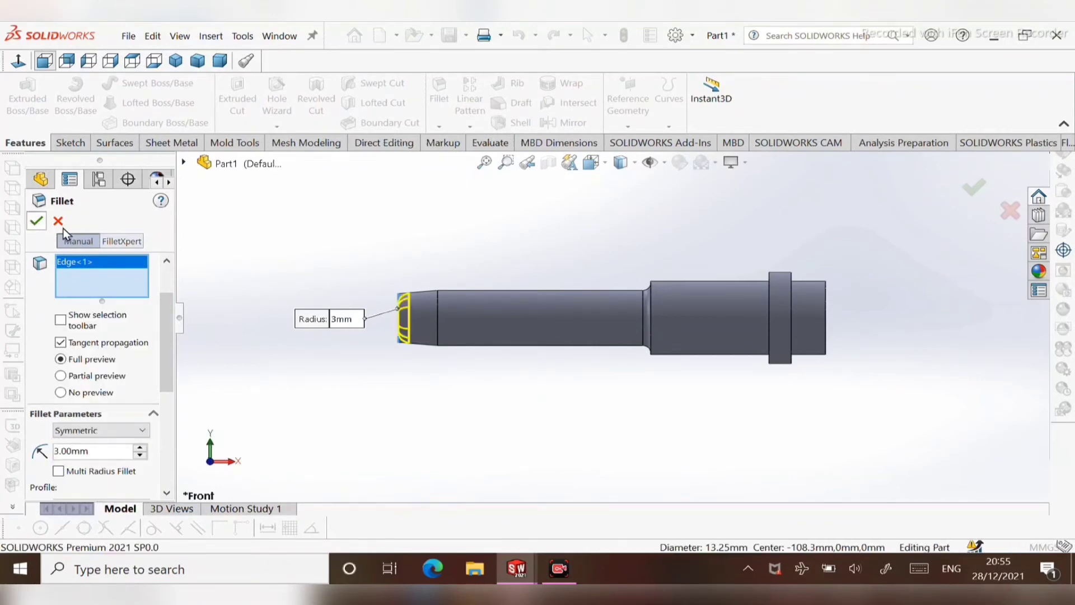
Step: Open the whole part's appearance for editing and browse the Metal library down to the Steel finishes
key("ctrl+1")
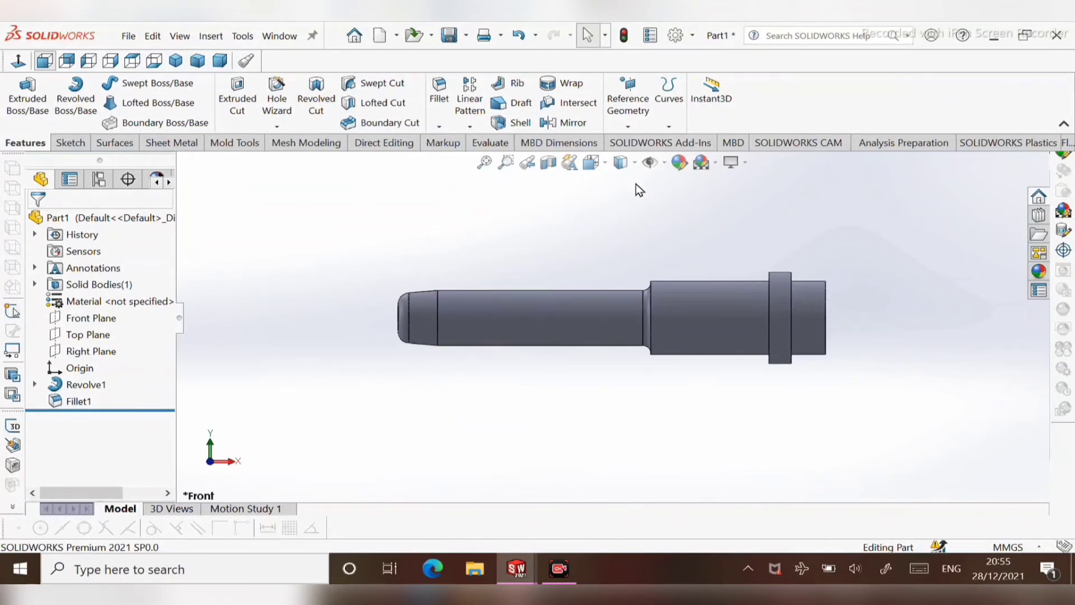
left_click(680, 162)
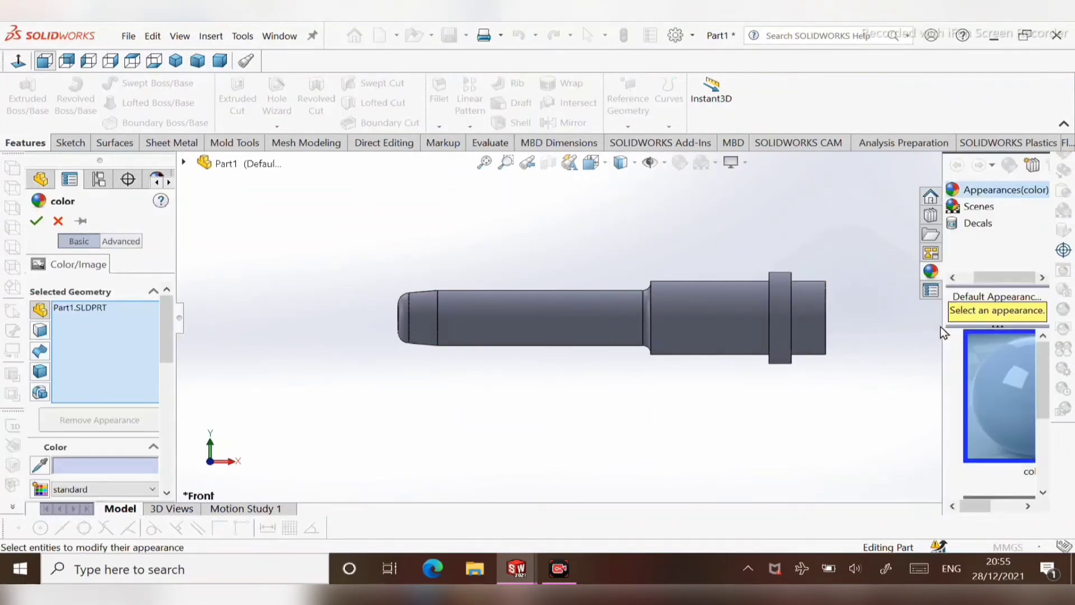
left_click_drag(941, 323, 876, 330)
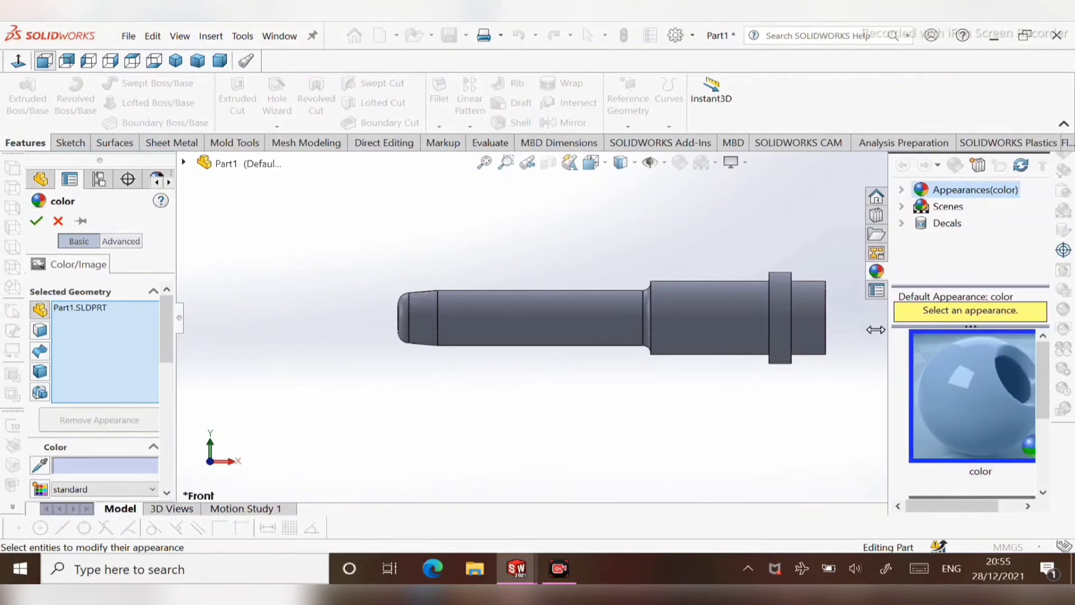
left_click(902, 191)
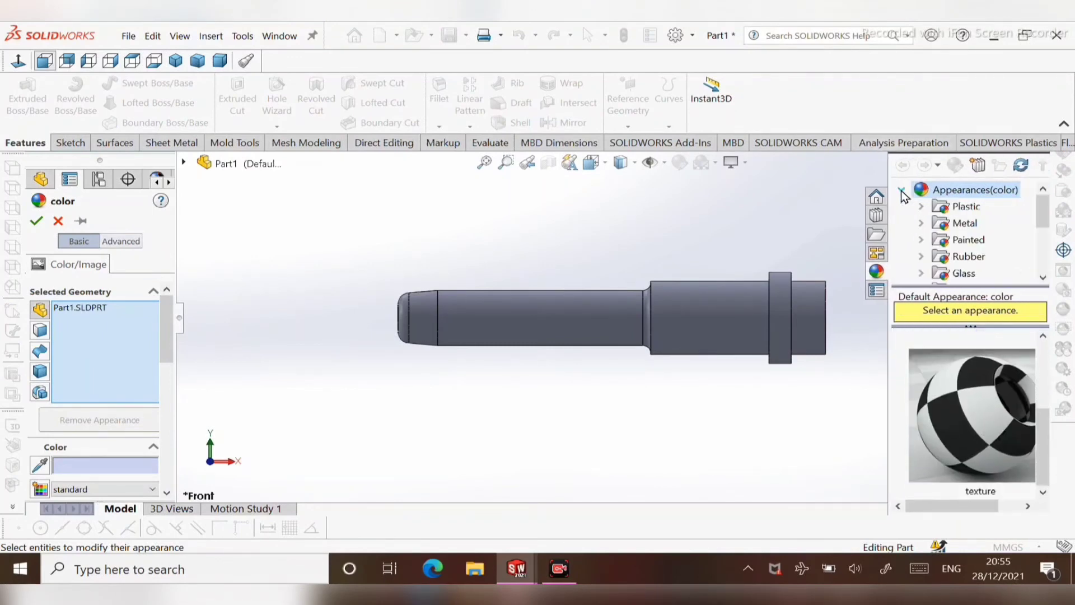
left_click(945, 224)
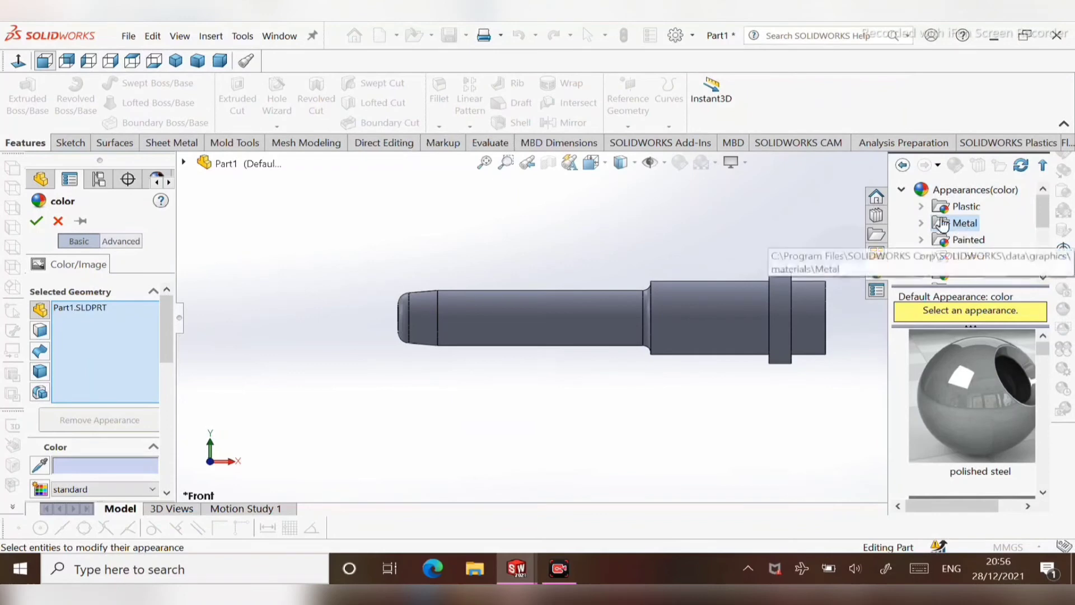
left_click(923, 223)
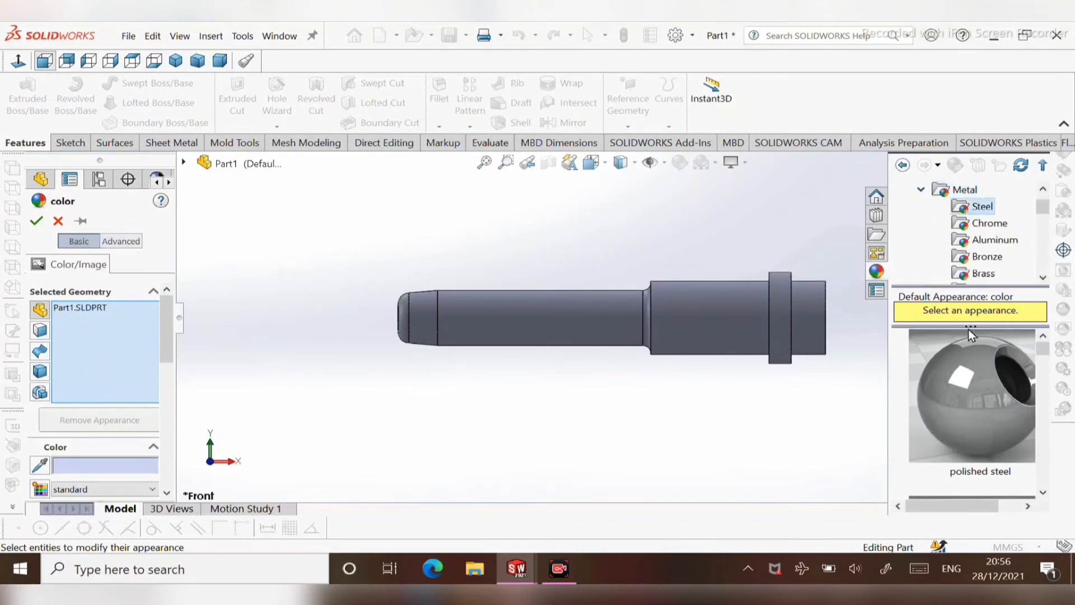
Step: Try steel finishes on the whole part, including polished steel, matte steel and burnished steel
left_click(970, 410)
scroll(972, 422, "down", 2)
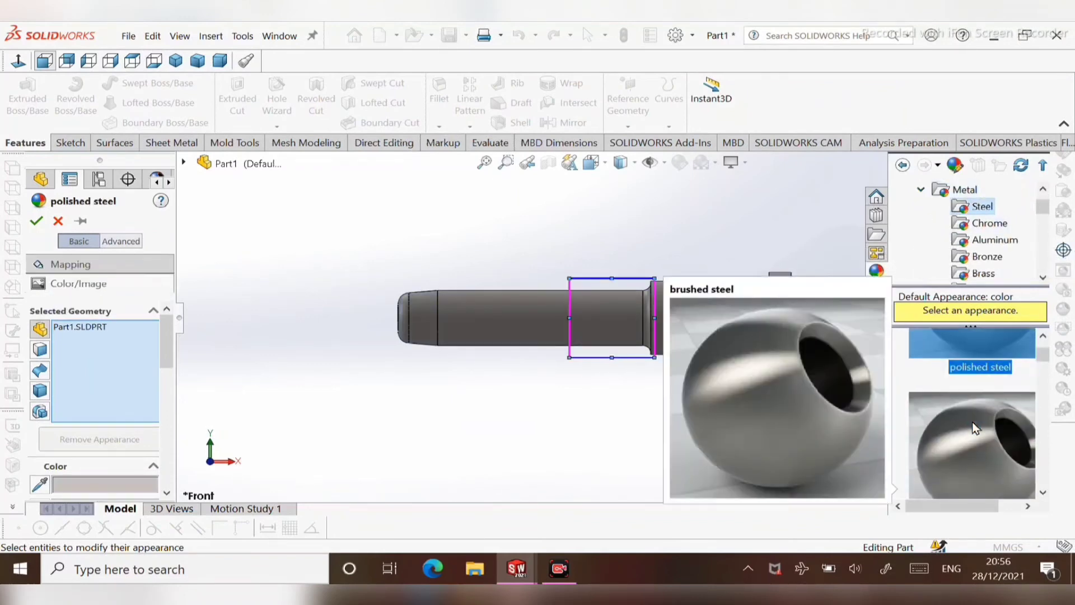
left_click(973, 421)
scroll(972, 422, "down", 3)
left_click(972, 422)
scroll(972, 422, "down", 3)
left_click(972, 421)
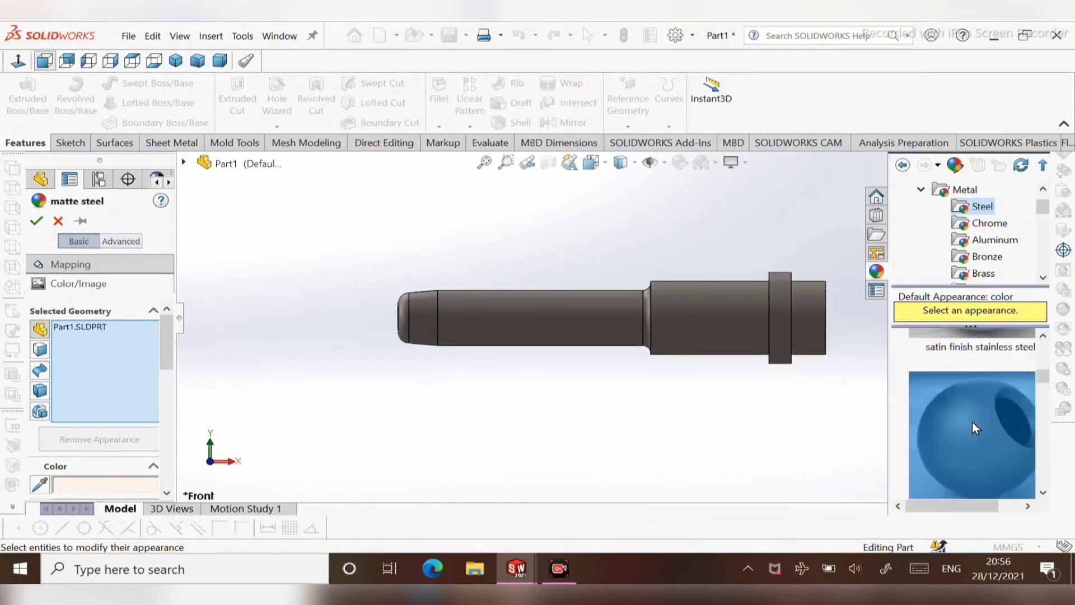
scroll(972, 426, "down", 3)
left_click(973, 435)
scroll(973, 435, "down", 3)
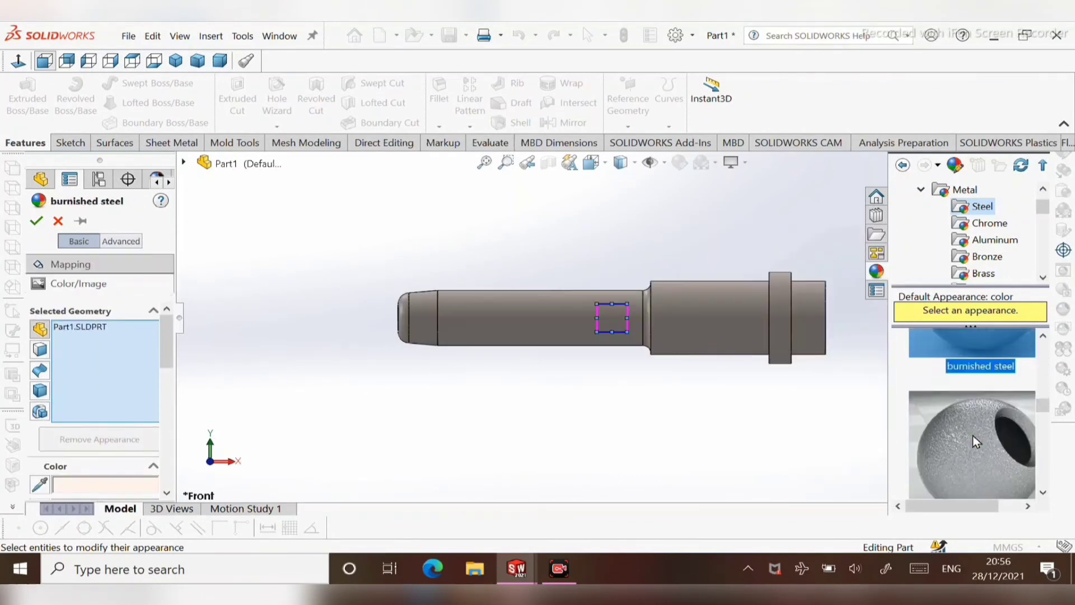
Step: Try further metal finishes on the part, including cast carbon steel, knurled stainless steel, wrought steel and chromium plate
left_click(973, 435)
scroll(972, 436, "down", 3)
left_click(973, 435)
scroll(972, 435, "down", 3)
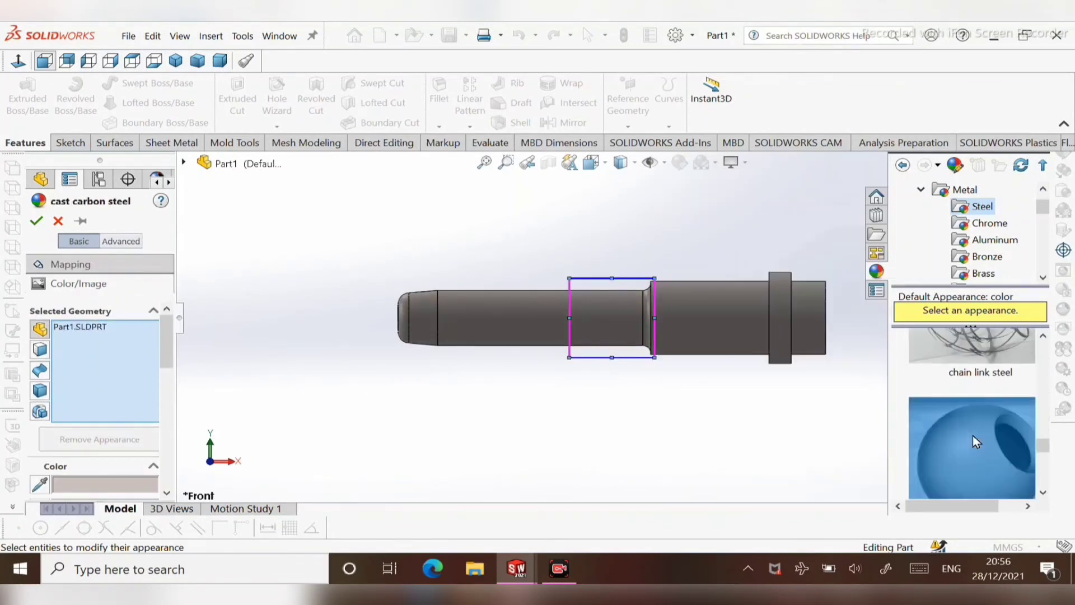
left_click(969, 431)
scroll(966, 426, "down", 3)
left_click(967, 426)
scroll(966, 427, "down", 3)
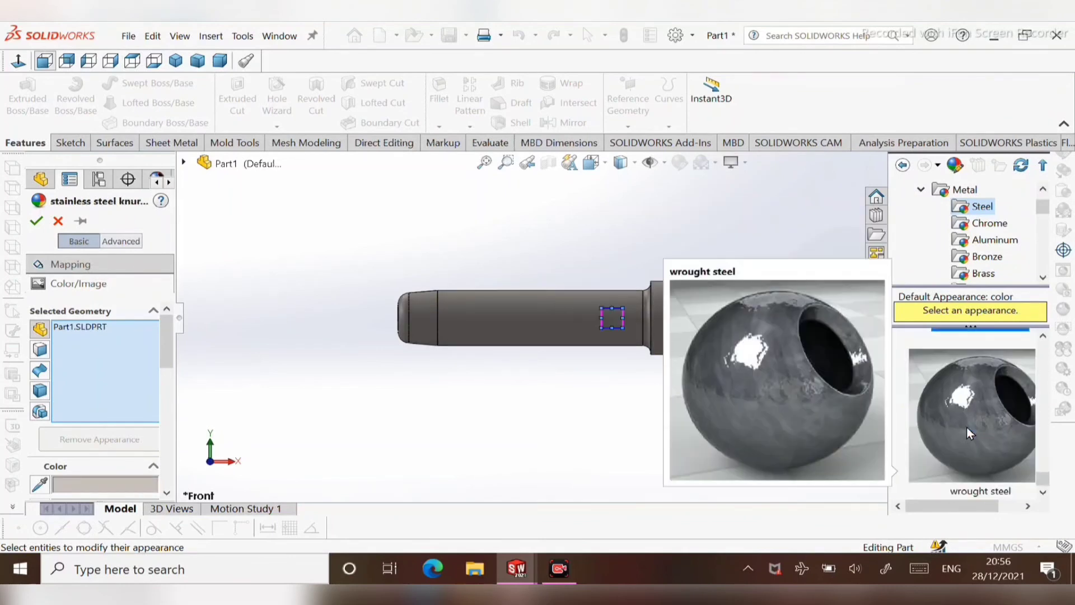
left_click(966, 426)
left_click(974, 227)
left_click(972, 372)
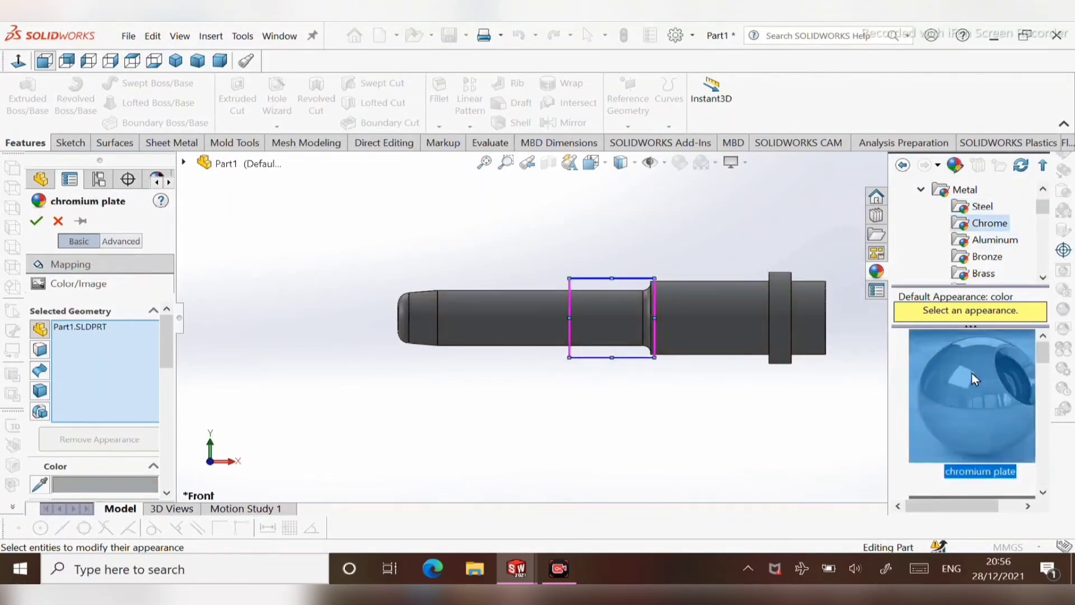
Step: Compare the aluminum finishes, including polished and coarse brushed aluminum, and apply matte aluminum to the whole part
left_click(968, 240)
left_click(965, 408)
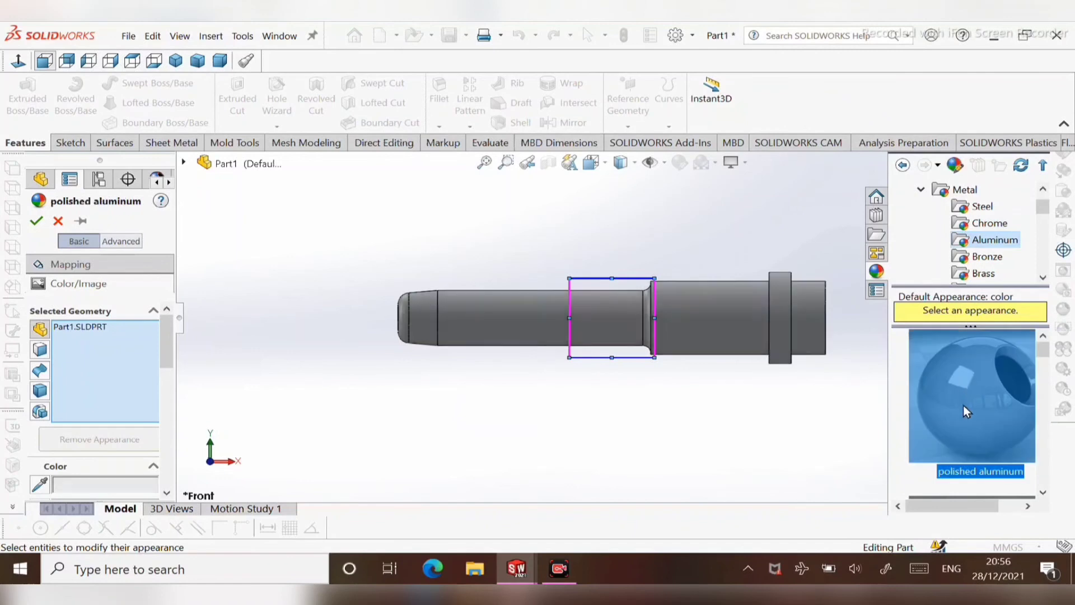
scroll(964, 402, "down", 3)
left_click(964, 402)
scroll(964, 402, "down", 3)
left_click(964, 402)
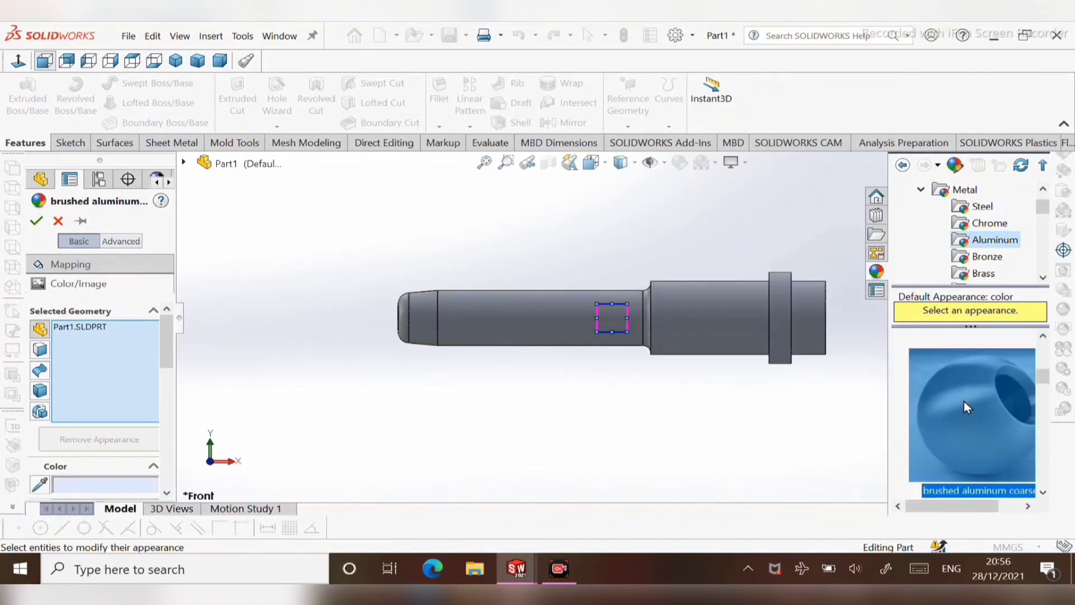
scroll(964, 401, "down", 3)
left_click(963, 401)
scroll(963, 401, "down", 3)
left_click(959, 367)
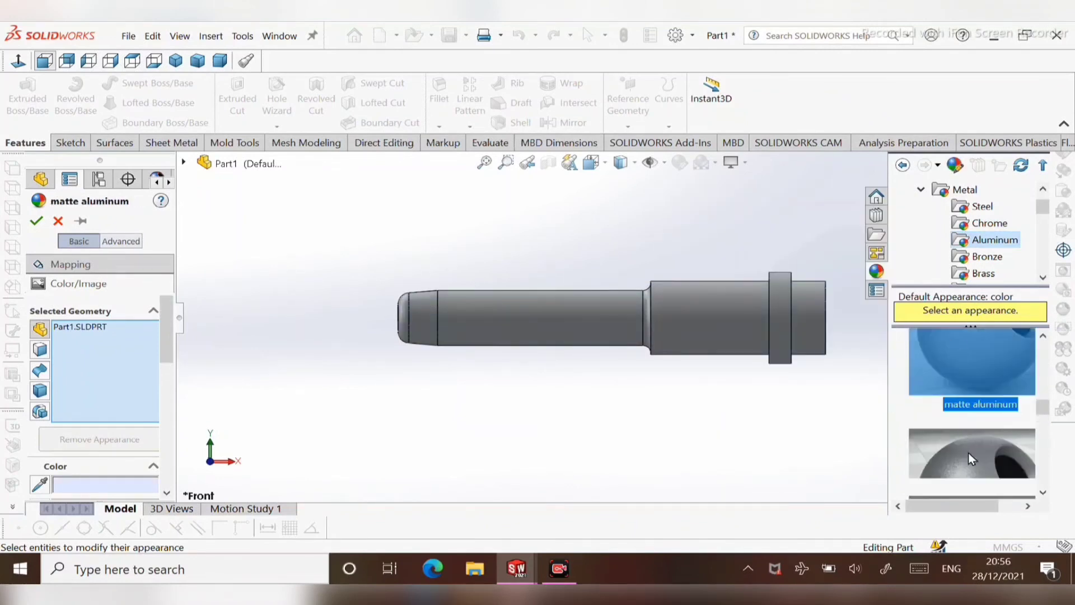
left_click(37, 221)
left_click(199, 61)
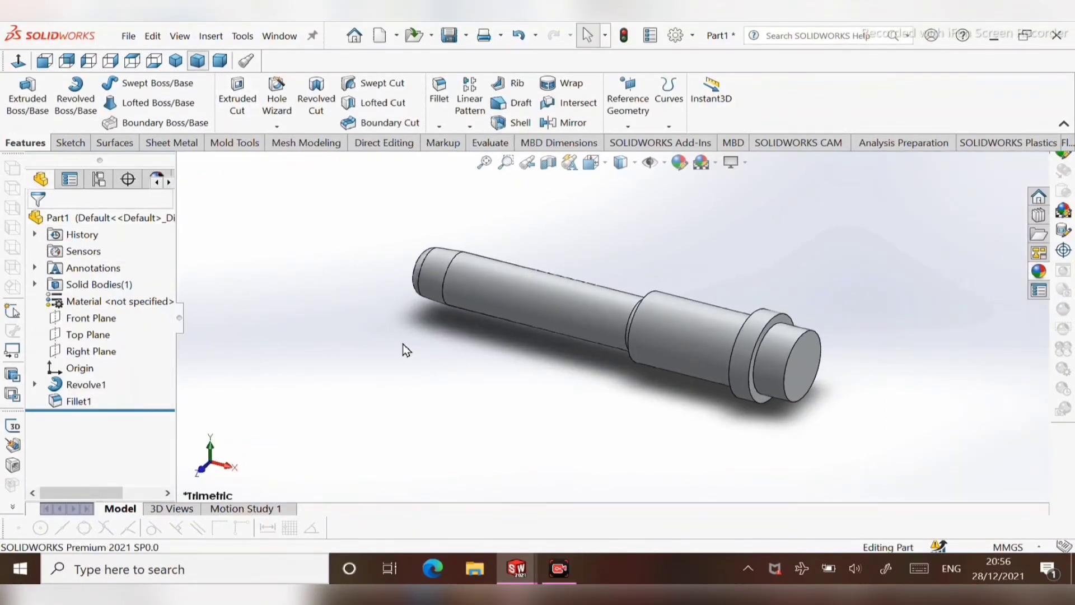
mouse_move(497, 294)
middle_mouse_down()
mouse_move(484, 216)
mouse_move(314, 336)
mouse_move(252, 325)
mouse_move(241, 263)
mouse_move(473, 303)
mouse_move(291, 305)
mouse_move(286, 403)
mouse_move(496, 305)
middle_mouse_up()
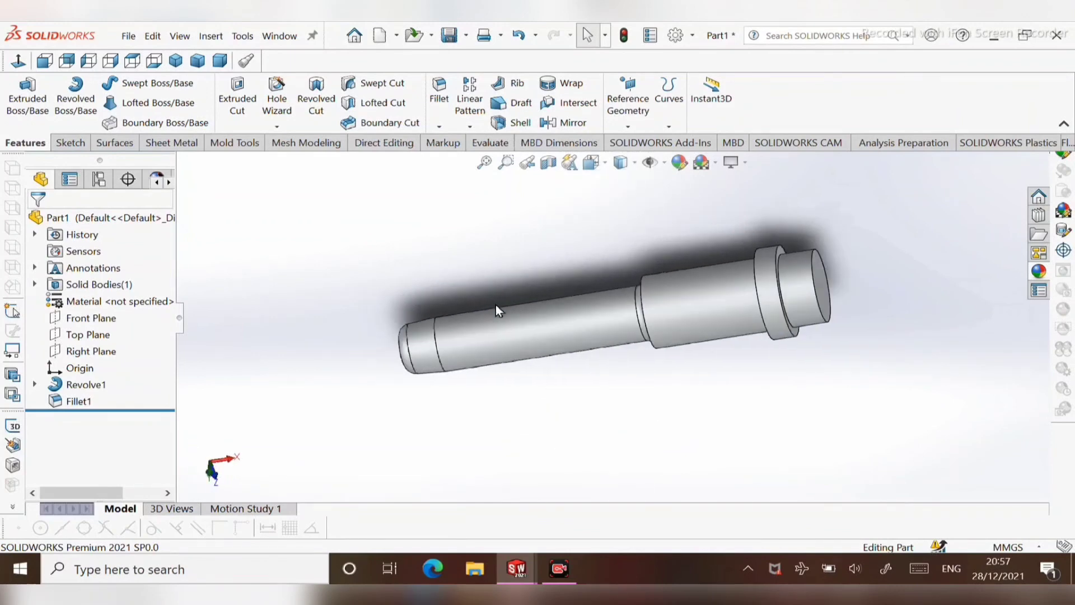